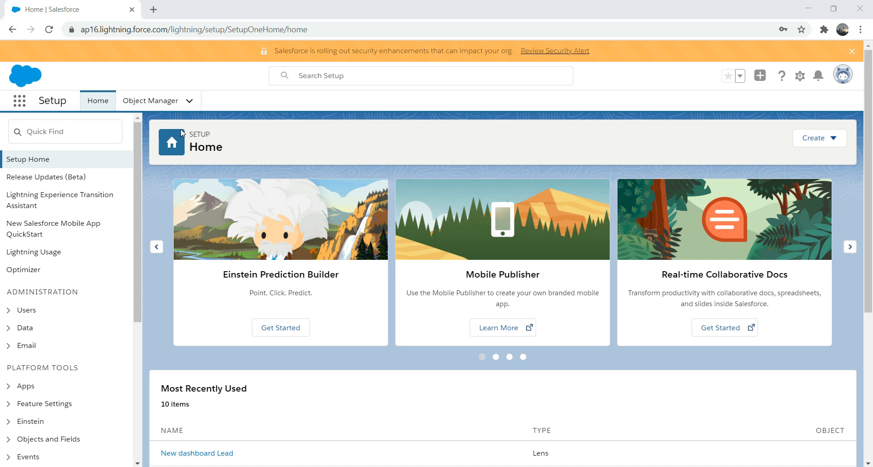
Step: Go to Analytics Studio and open the "New dashboard Lead" dashboard for editing
left_click(20, 104)
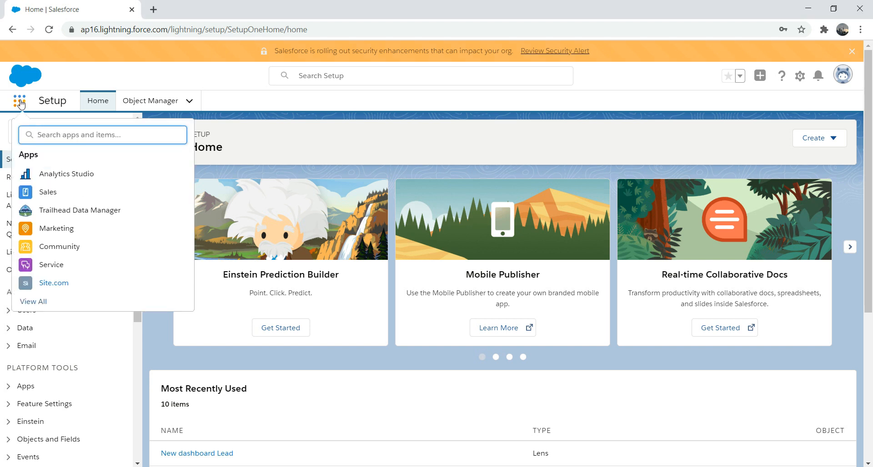
left_click(72, 175)
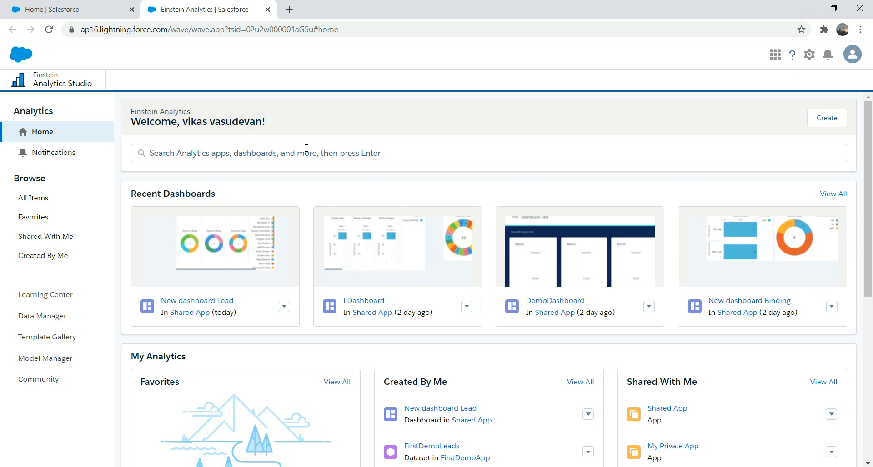
left_click(441, 409)
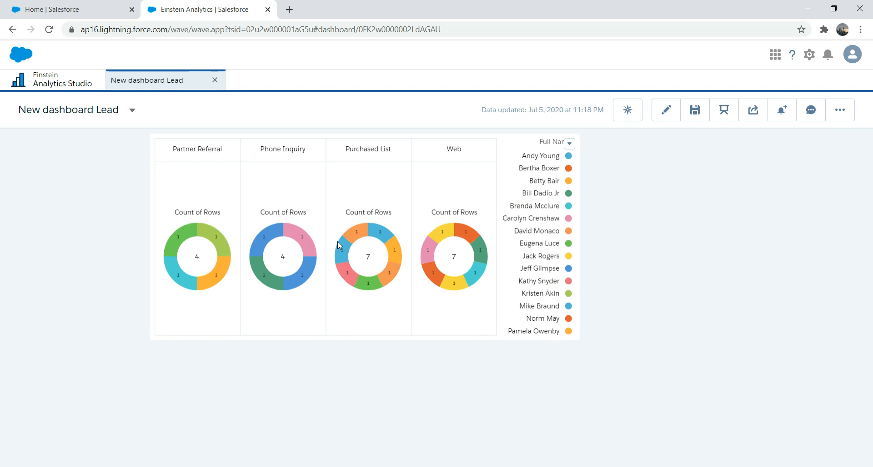
left_click(659, 111)
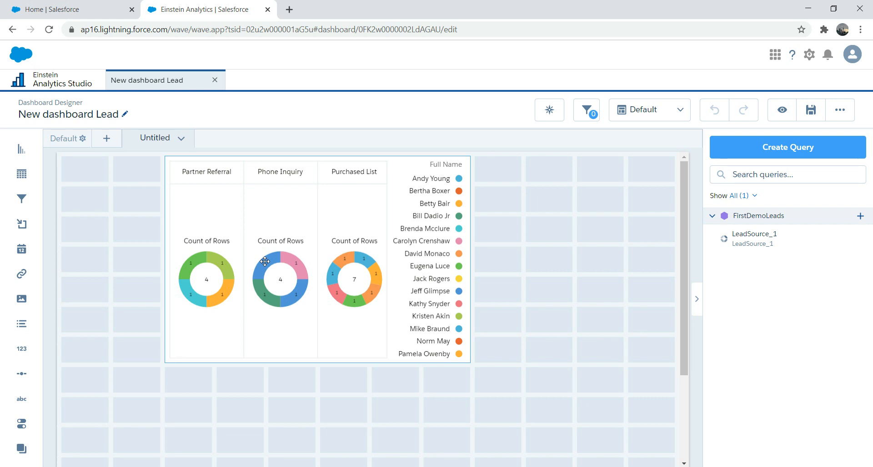
Step: Examine the SAQL query behind the LeadSource_1 donut chart in query mode and leave the lens without saving
double_click(299, 229)
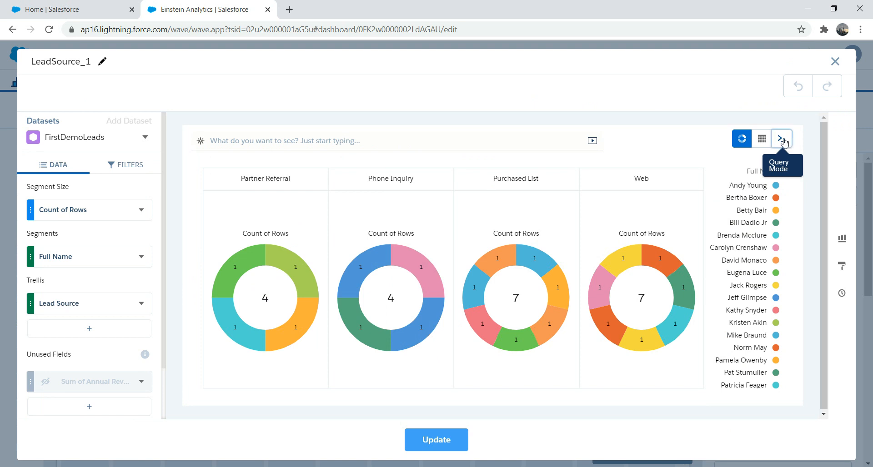
left_click(782, 140)
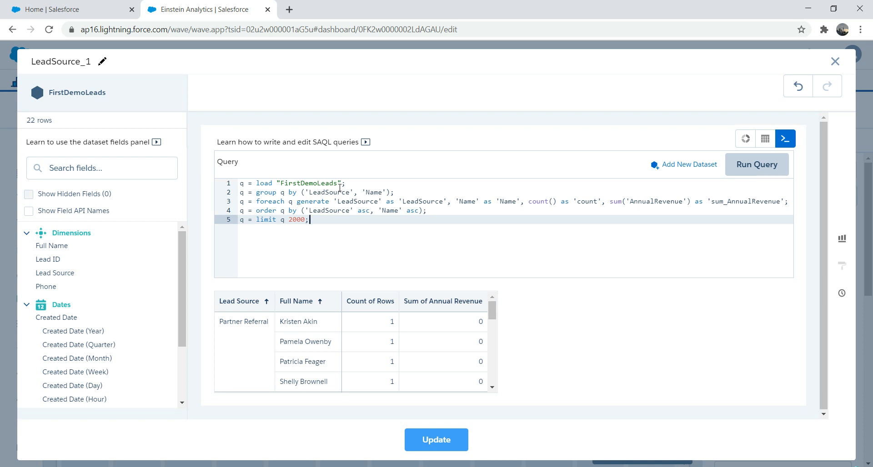
double_click(355, 185)
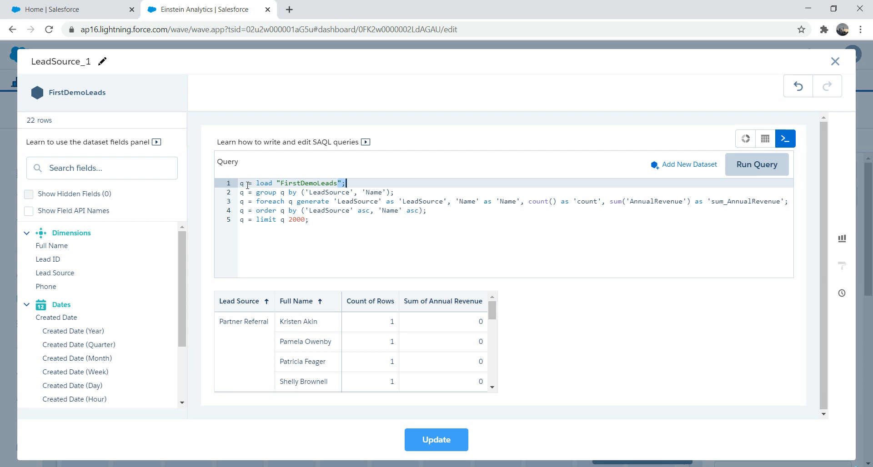
key("Left")
key("Left")
key("Left")
key("Left")
key("Left")
key("Left")
key("Left")
key("Left")
key("Left")
key("Left")
key("Left")
key("Left")
key("Left")
left_click(302, 220)
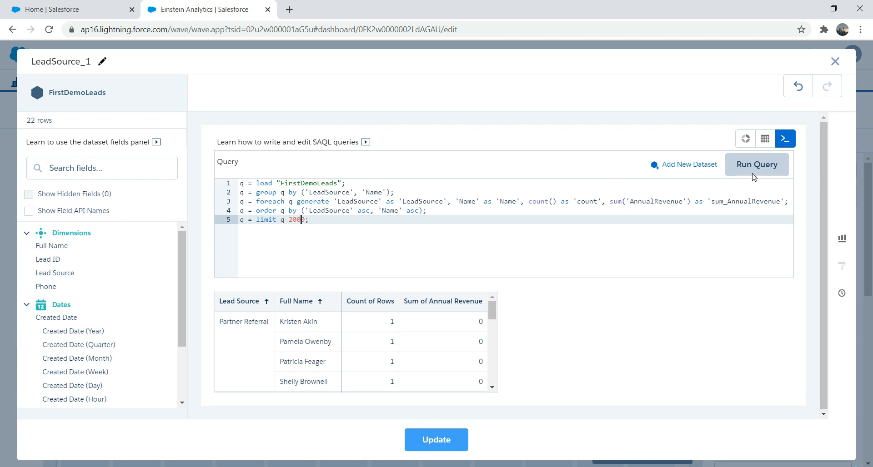
left_click(835, 63)
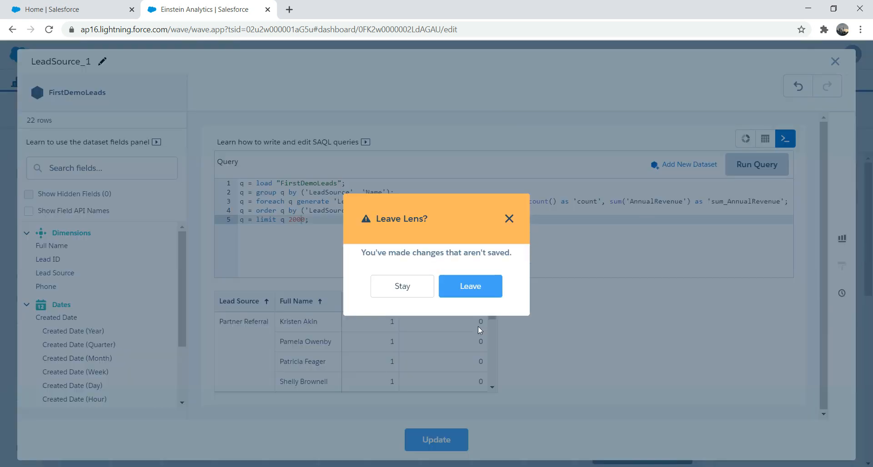
left_click(473, 296)
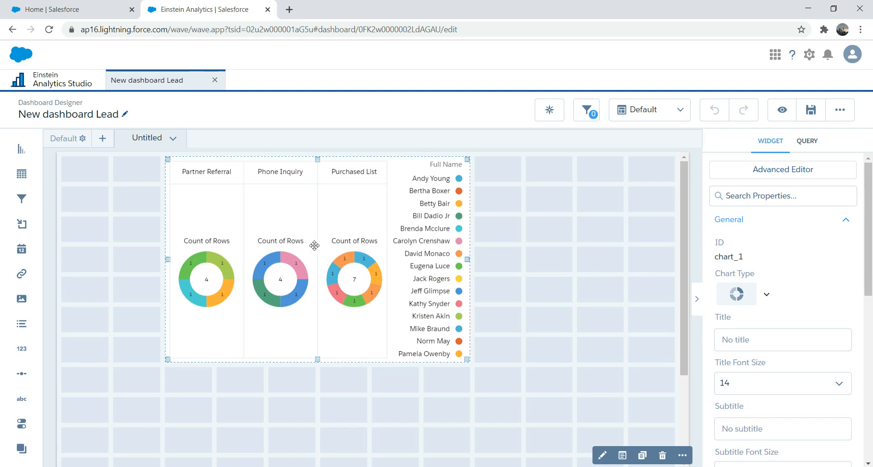
Step: Reopen the LeadSource_1 donut chart's lens and show its filters
double_click(315, 246)
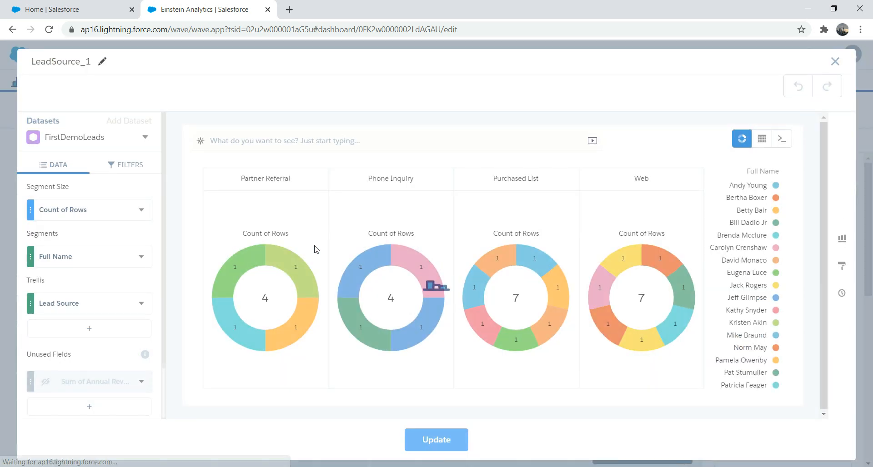
left_click(133, 167)
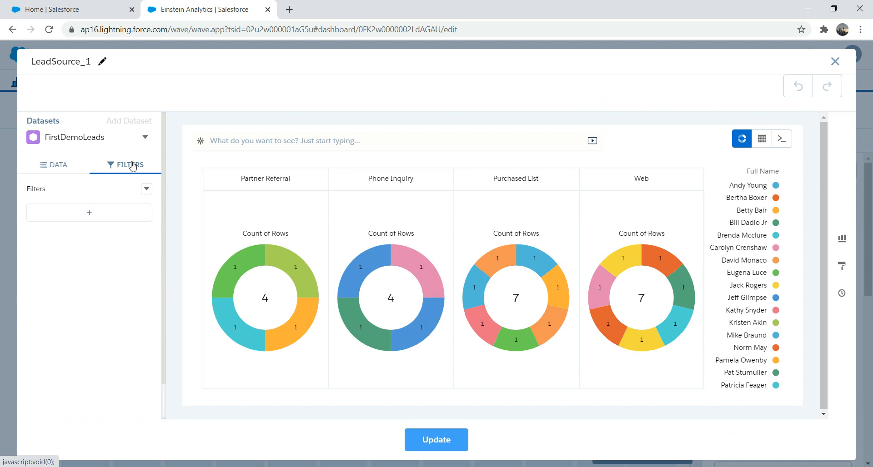
Step: Try one Lead Source filter equal to Partner Referral and Web, and remove it from the lens
left_click(87, 213)
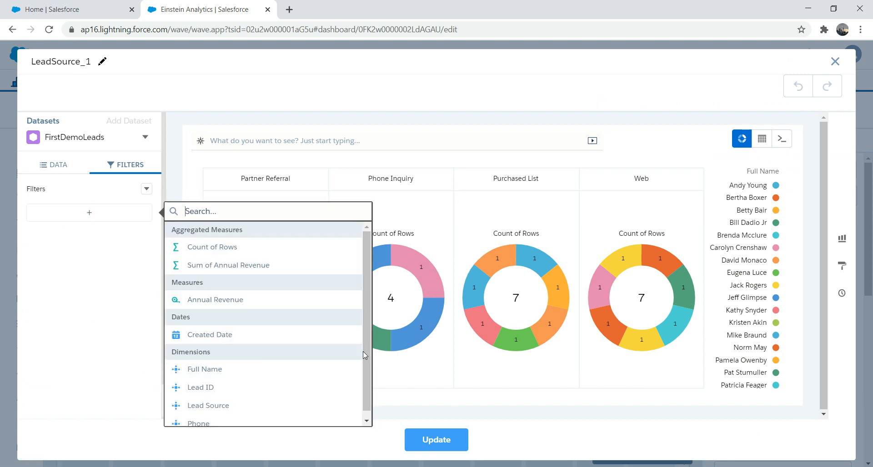
left_click_drag(364, 351, 364, 408)
left_click(222, 399)
left_click(181, 295)
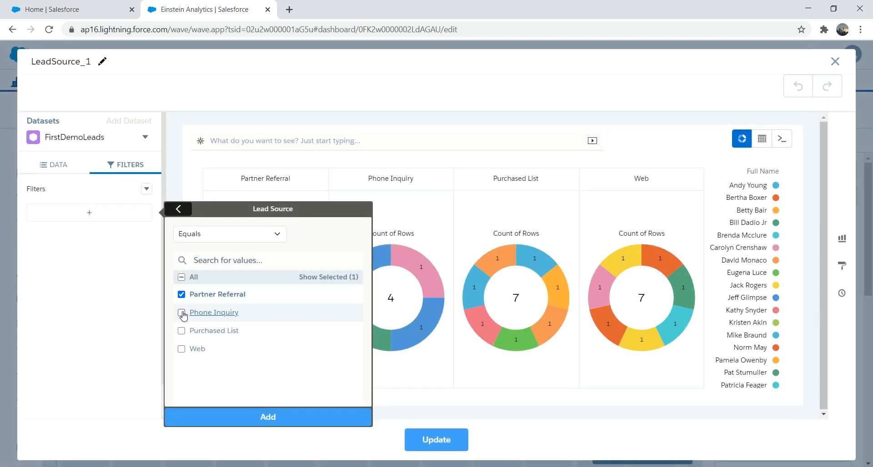
left_click(182, 350)
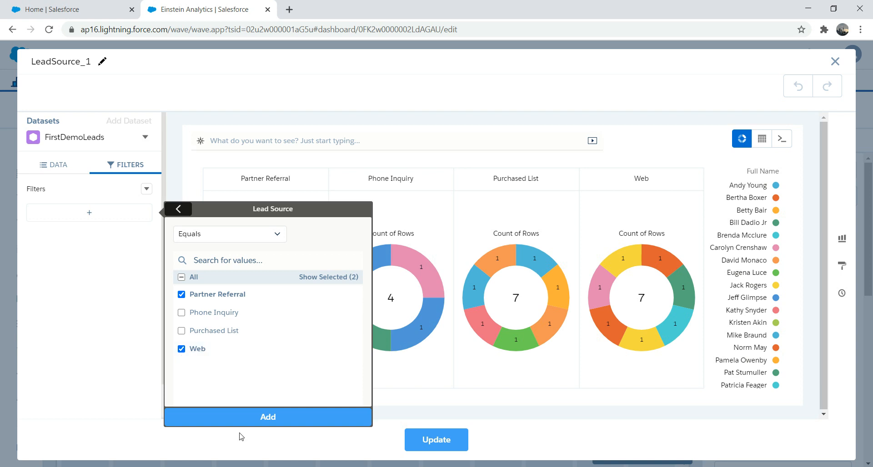
left_click(242, 417)
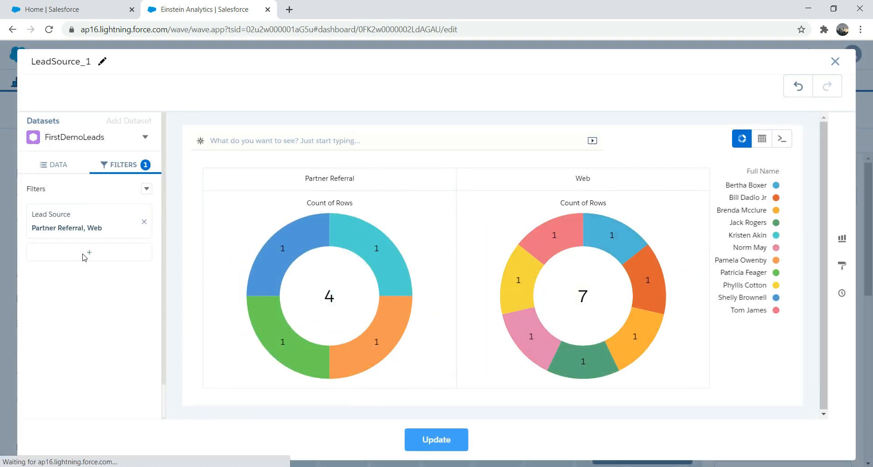
left_click(144, 222)
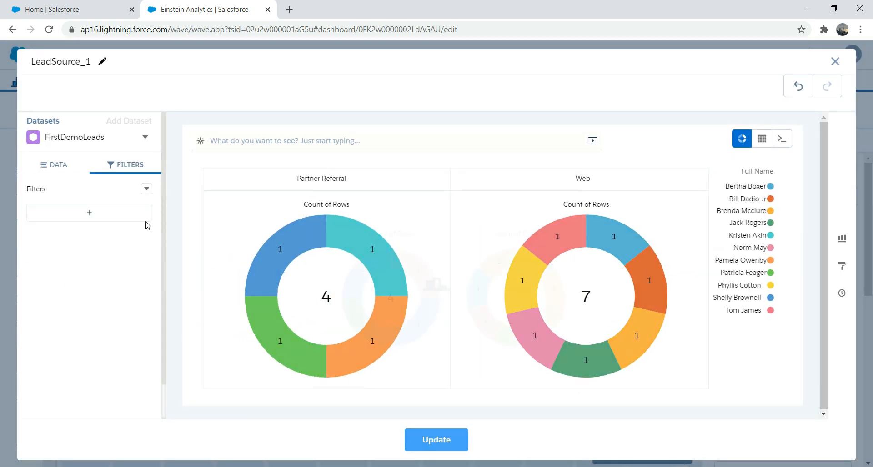
Step: Add a filter to the lens for Lead Source equals Partner Referral
left_click(106, 220)
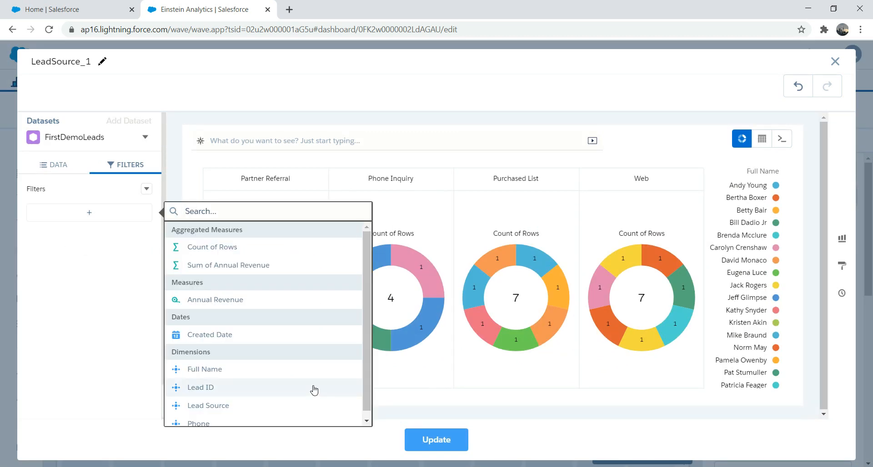
scroll(366, 351, "down", 1)
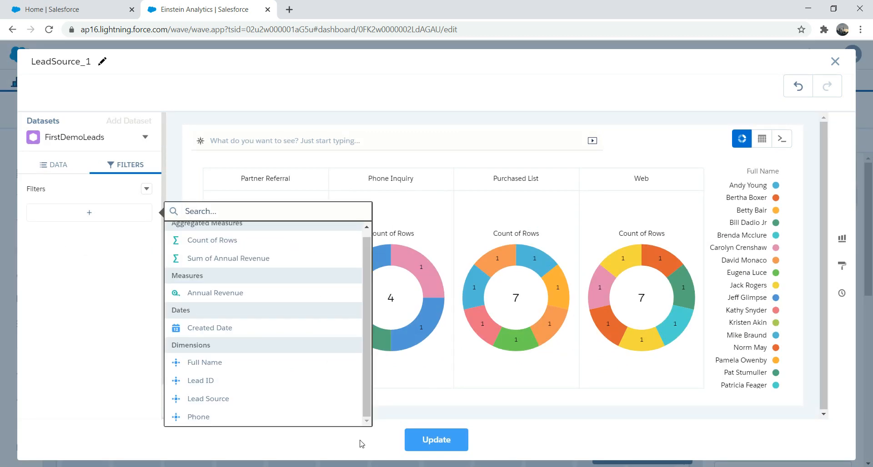
left_click(198, 401)
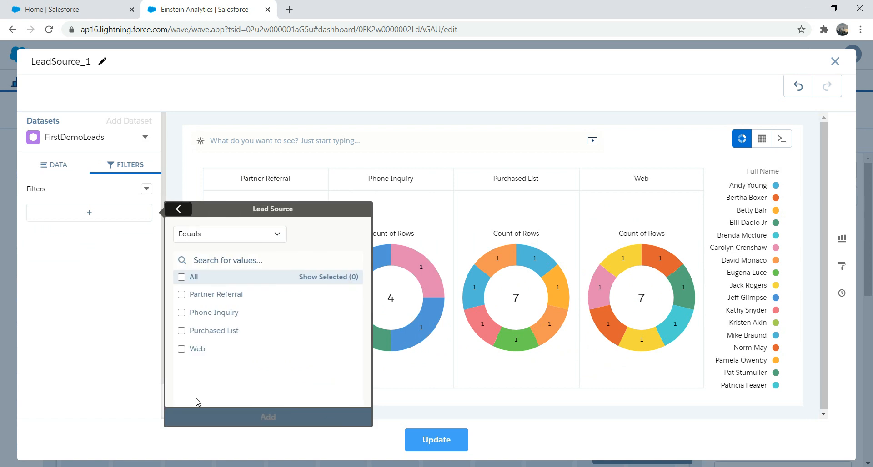
left_click(181, 294)
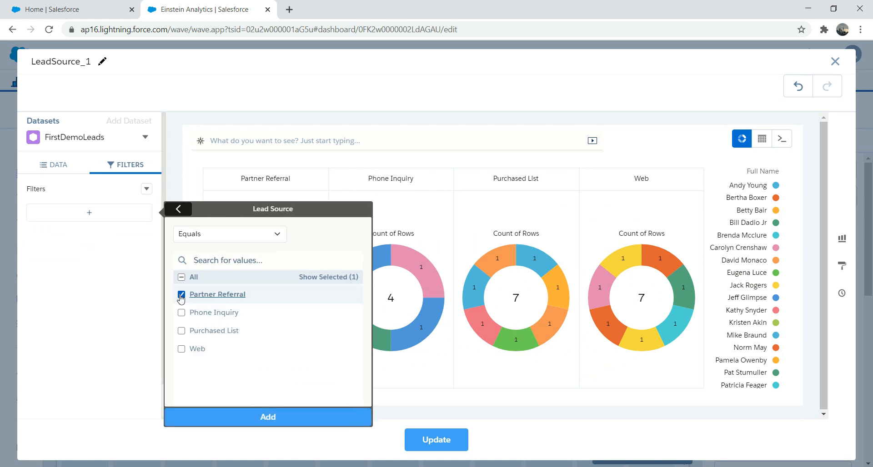
left_click(287, 417)
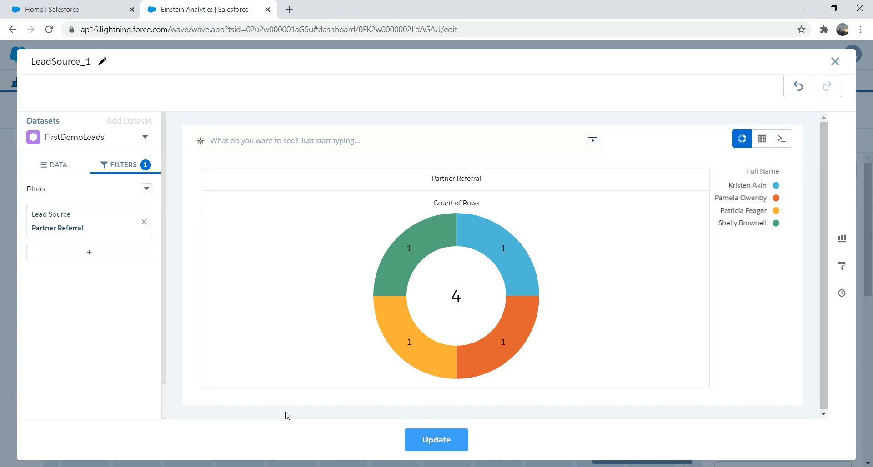
Step: Add a second, separate filter for Lead Source equals Web
left_click(96, 257)
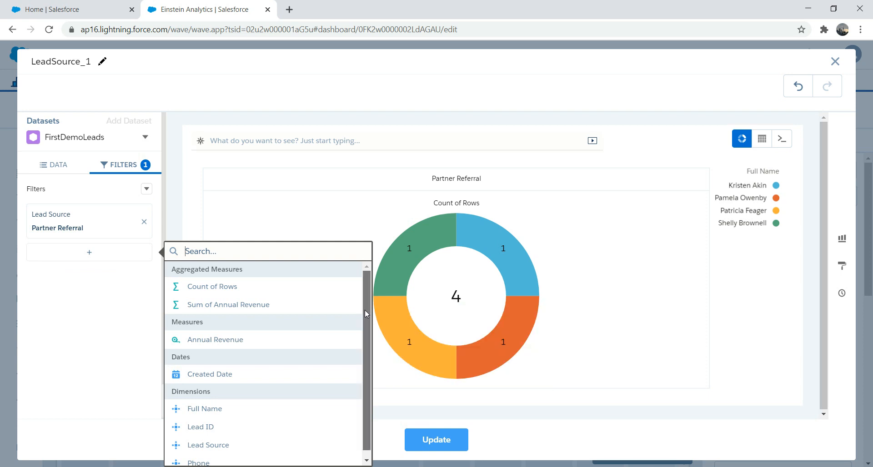
left_click(210, 445)
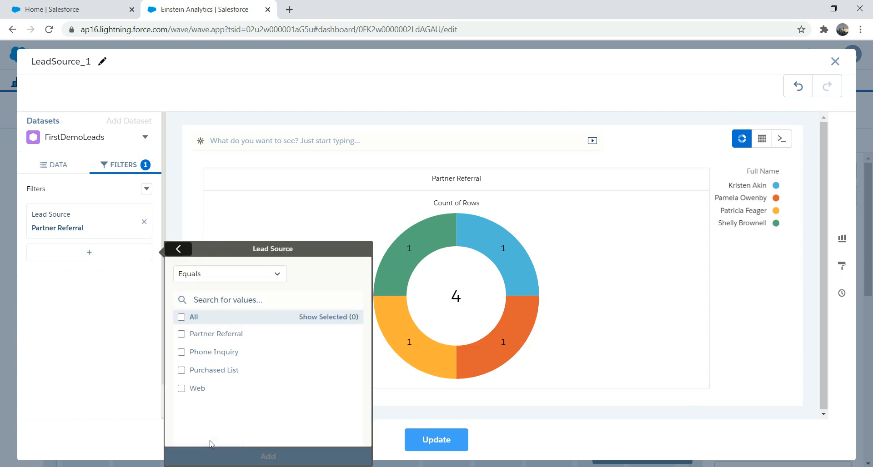
left_click(183, 389)
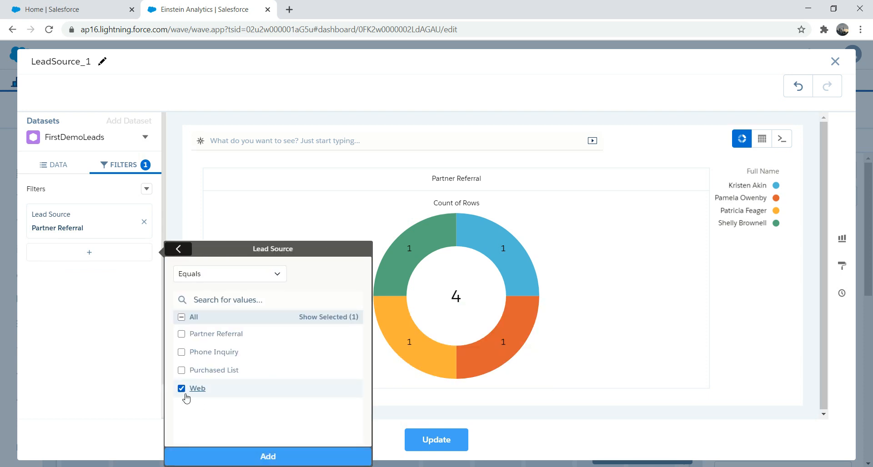
left_click(256, 458)
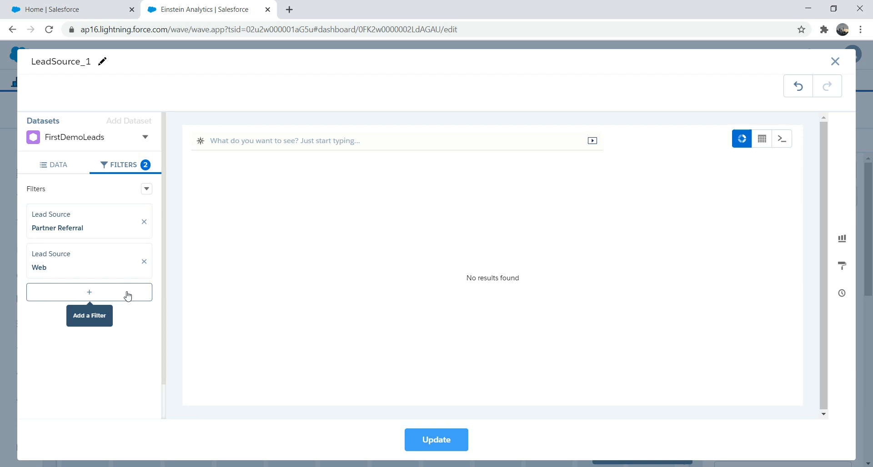
Step: In query mode, move the 'LeadSource' == "Web" condition into the Partner Referral filter statement, joined with ||
left_click(781, 140)
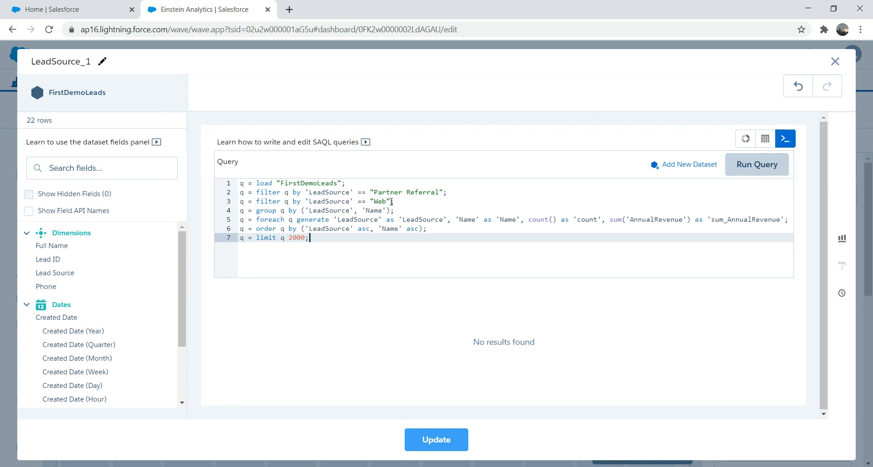
left_click_drag(417, 201, 253, 192)
left_click(423, 213)
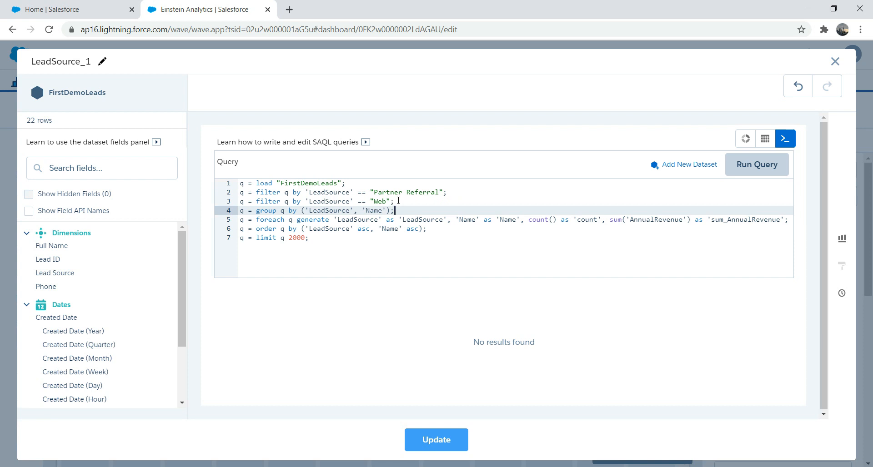
left_click_drag(392, 201, 306, 201)
key("ctrl+c")
key("BackSpace")
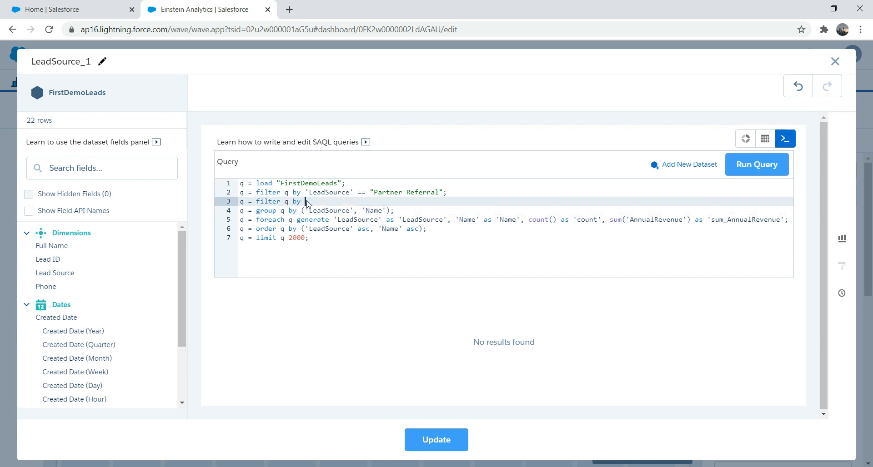
left_click(444, 193)
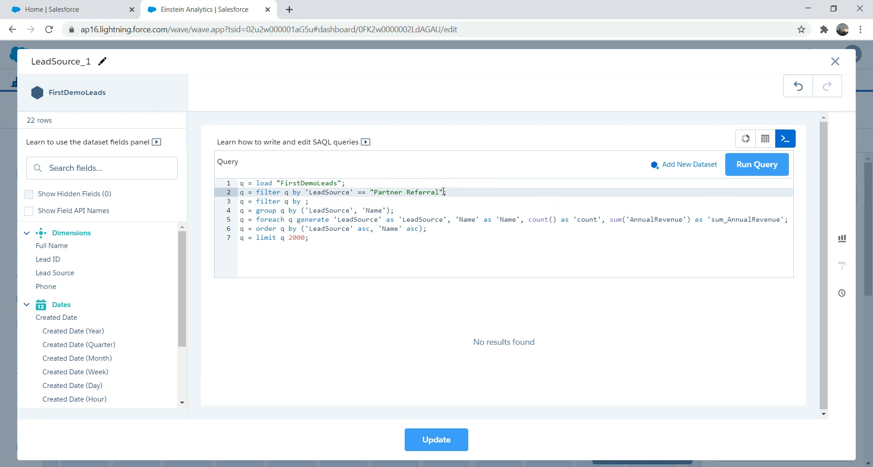
type("||")
key("ctrl+v")
Step: Delete the leftover empty "q = filter q by ;" statement on line 3 of the query
left_click(316, 202)
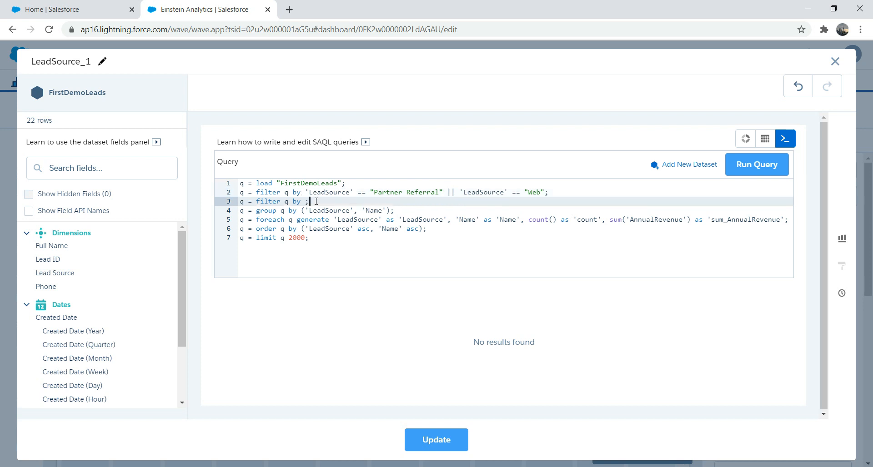
key("BackSpace")
key("BackSpace")
key("BackSpace")
key("BackSpace")
key("BackSpace")
key("BackSpace")
key("BackSpace")
key("BackSpace")
key("BackSpace")
key("BackSpace")
key("BackSpace")
key("BackSpace")
key("BackSpace")
key("BackSpace")
key("BackSpace")
key("BackSpace")
key("BackSpace")
key("BackSpace")
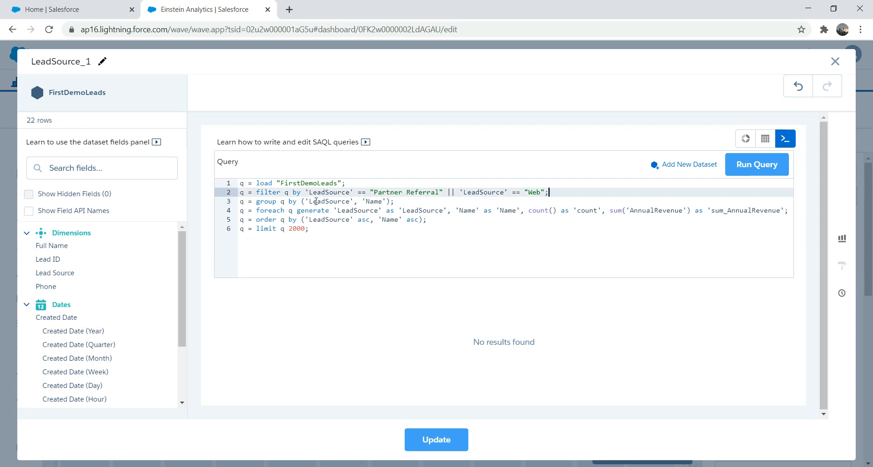
Step: Run the edited SAQL query, look through its results and update the dashboard chart with it
left_click(752, 168)
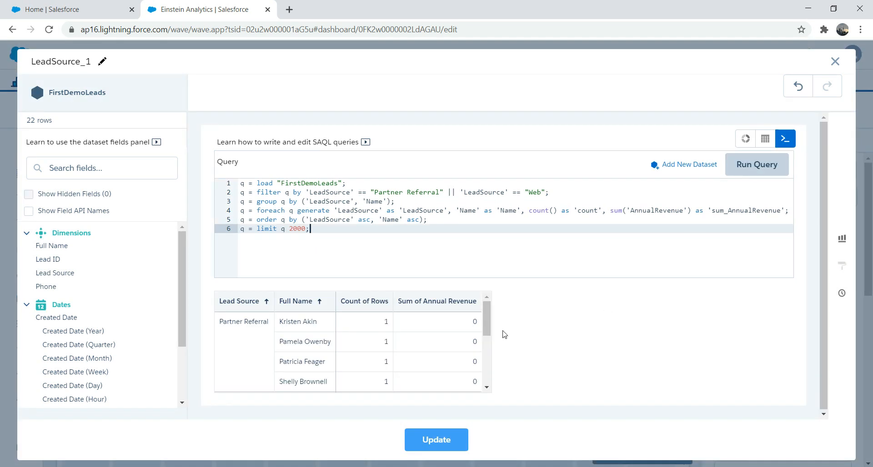
mouse_move(487, 327)
left_mouse_down()
mouse_move(497, 381)
mouse_move(490, 317)
left_mouse_up()
left_click(436, 440)
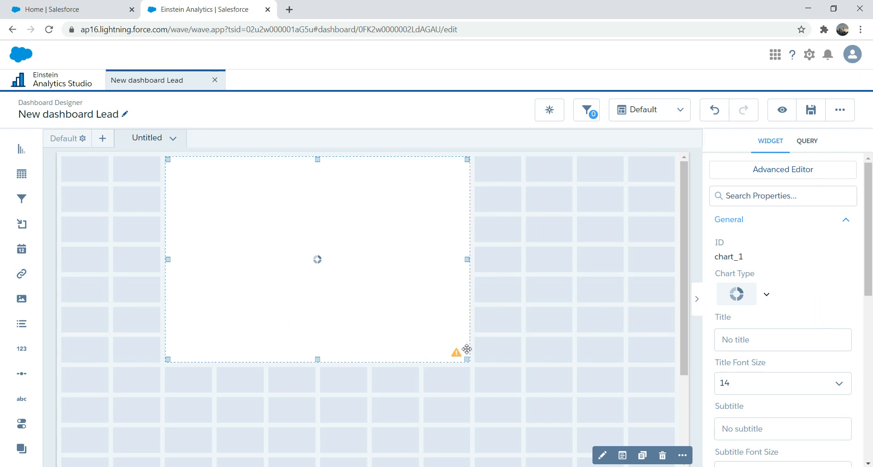
Step: Change the lead source chart's type from Donut to Bar
mouse_move(457, 352)
left_click(767, 295)
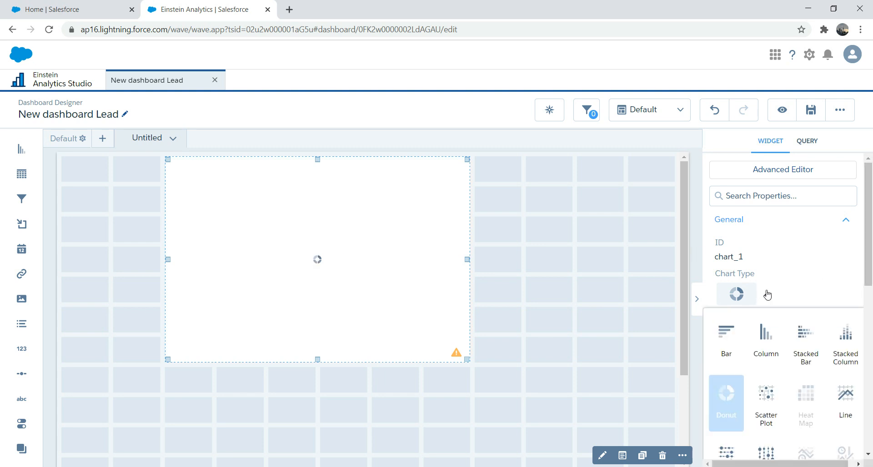
left_click(728, 335)
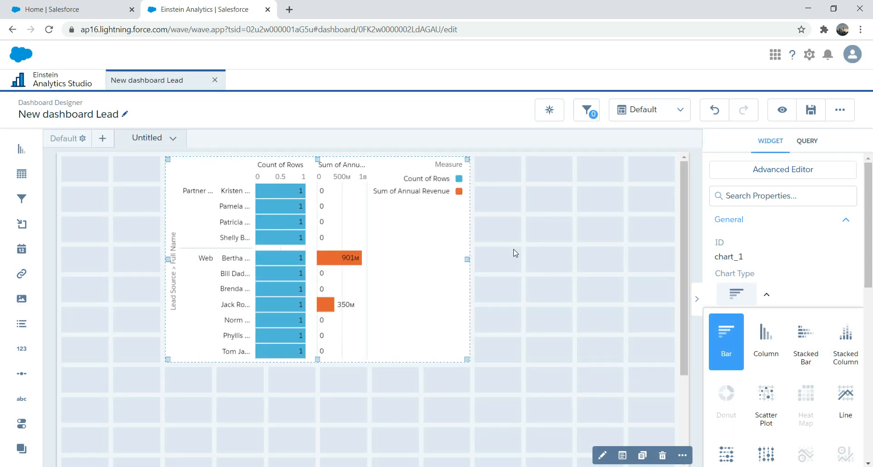
Step: Open the bar chart's lens and examine its filter and data settings
left_click(322, 239)
double_click(321, 240)
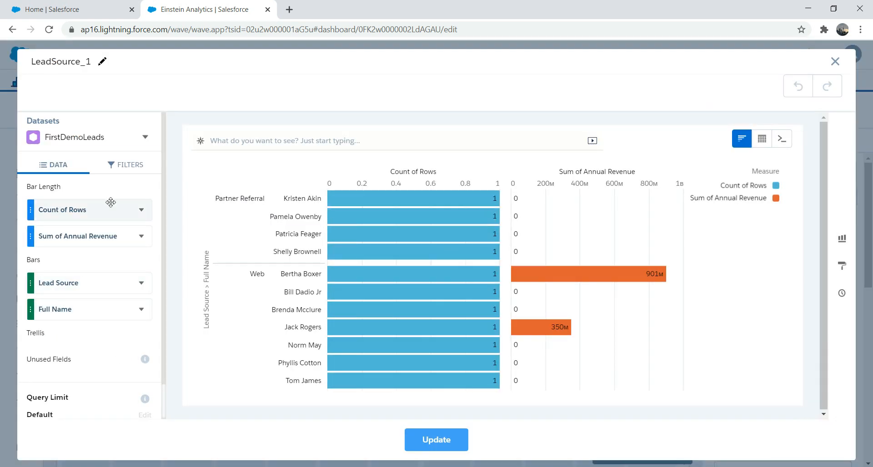
left_click(127, 165)
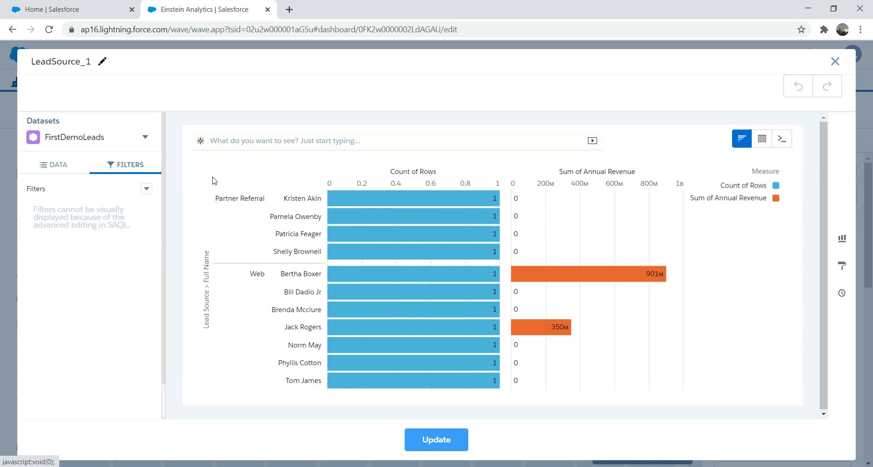
left_click(57, 169)
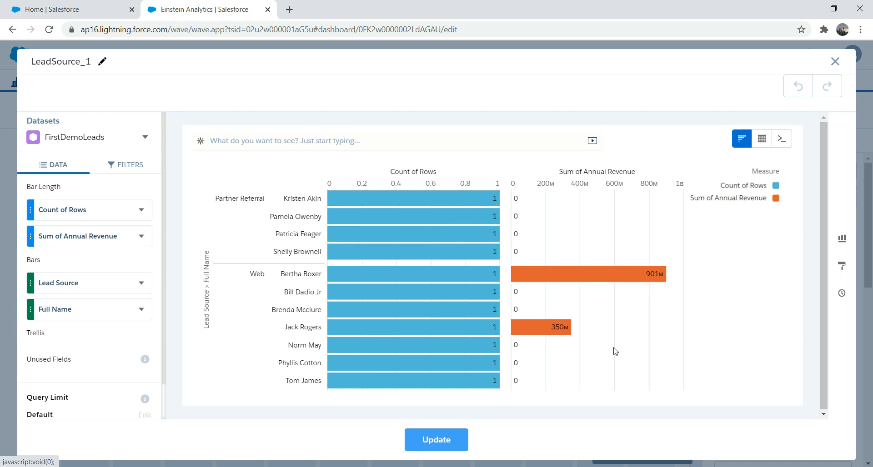
Step: In query mode, change the 'LeadSource' sort order to desc, run the query and update the dashboard chart
left_click(787, 139)
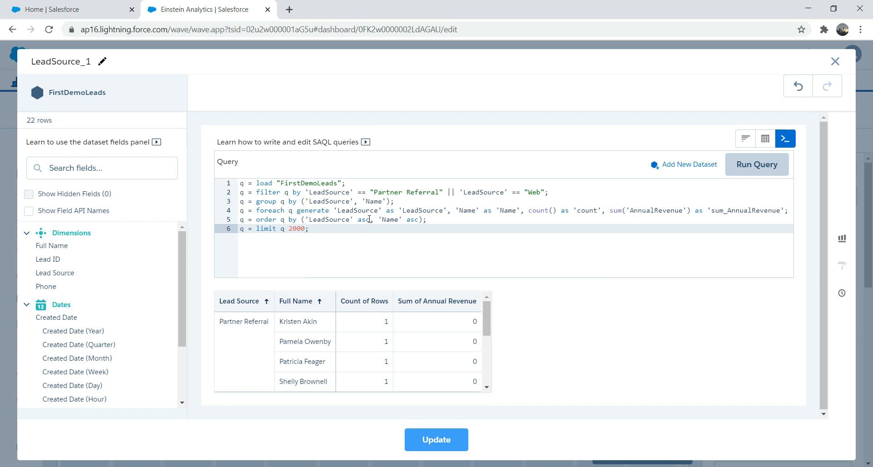
left_click(371, 220)
key("BackSpace")
key("BackSpace")
key("BackSpace")
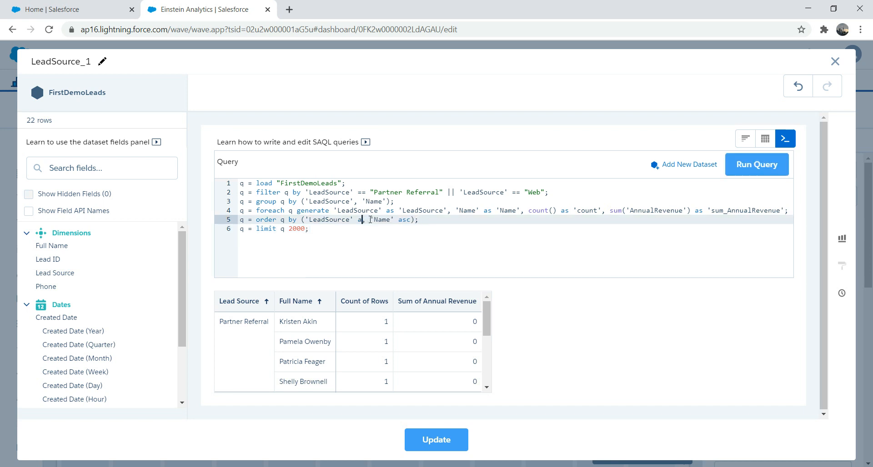
type("desc")
left_click(756, 171)
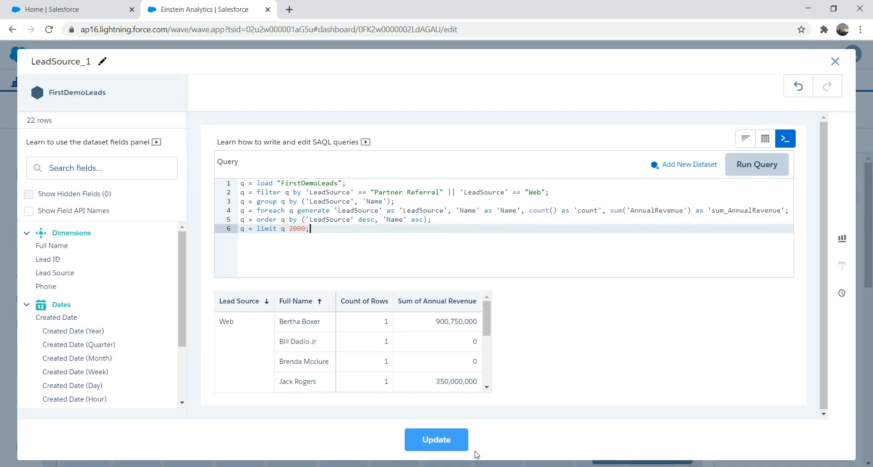
left_click(437, 440)
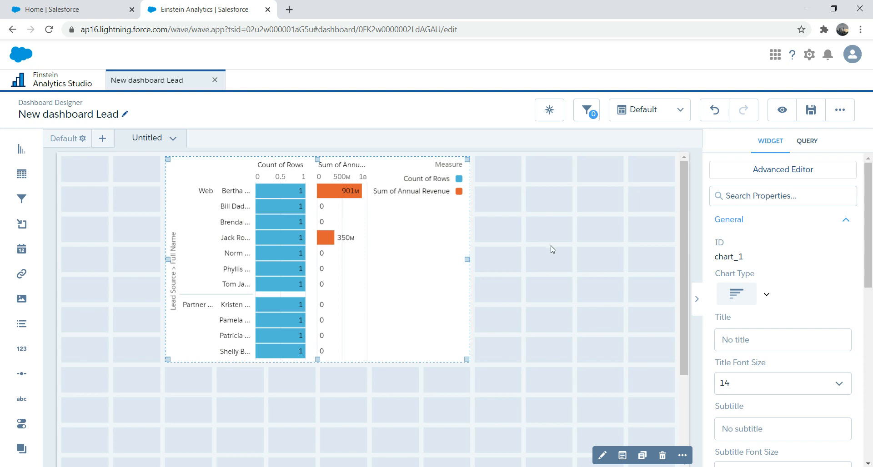
Step: Reopen the chart's SAQL query, add 'phone' as a third field in the group statement and run it
double_click(366, 253)
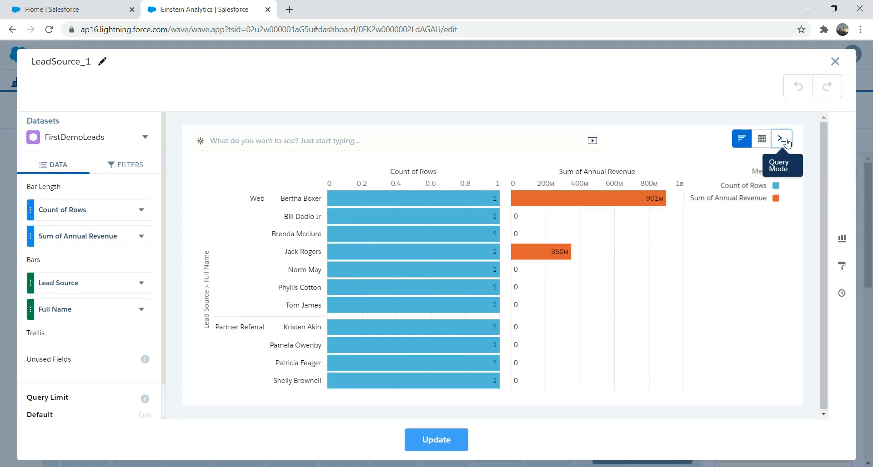
left_click(782, 139)
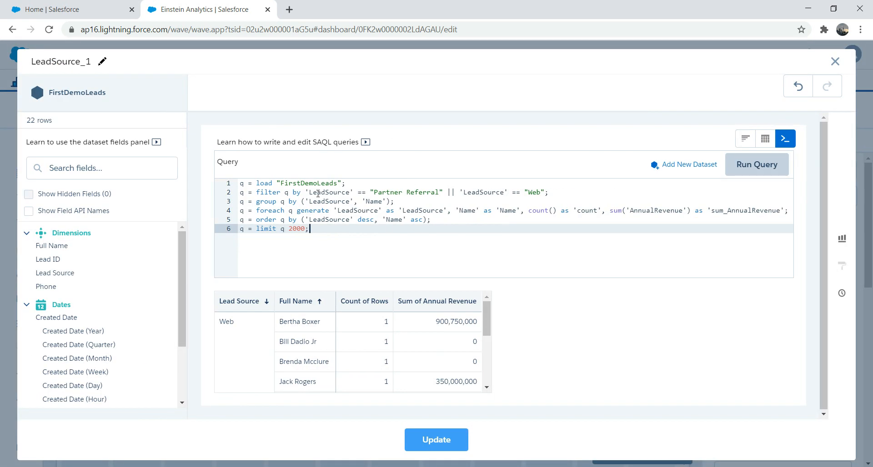
left_click(387, 202)
type(", 'Name', '")
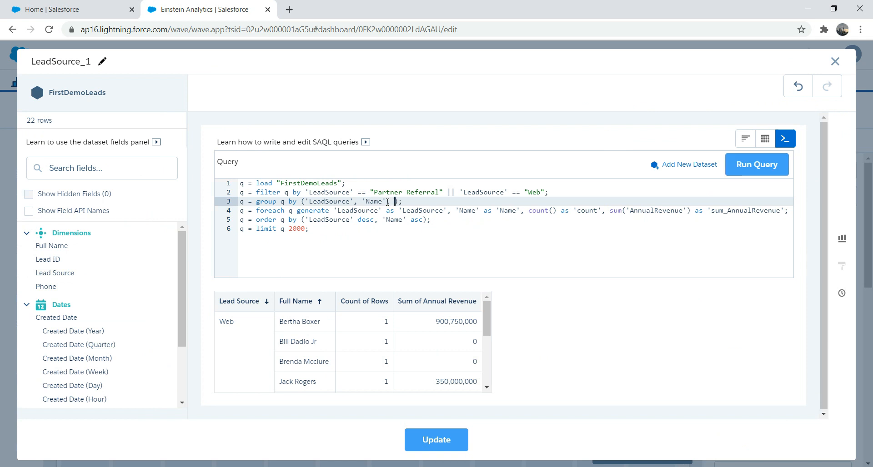
type("Phone")
key("Left")
key("Left")
key("Left")
key("BackSpace")
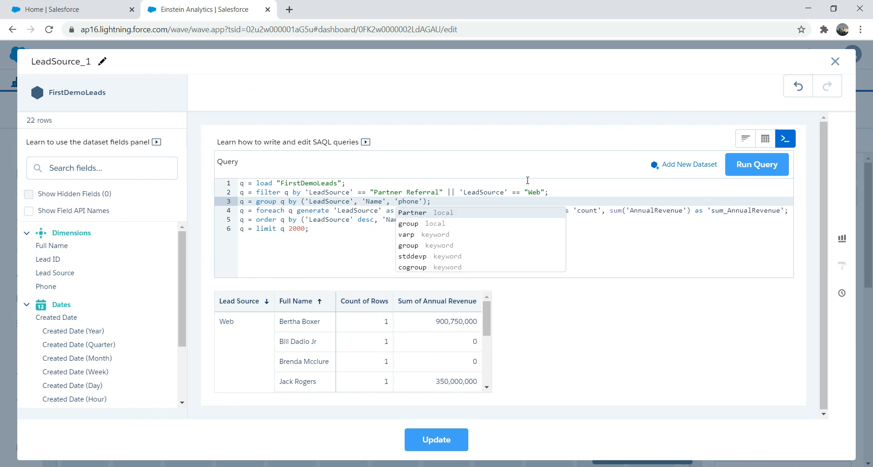
left_click(754, 168)
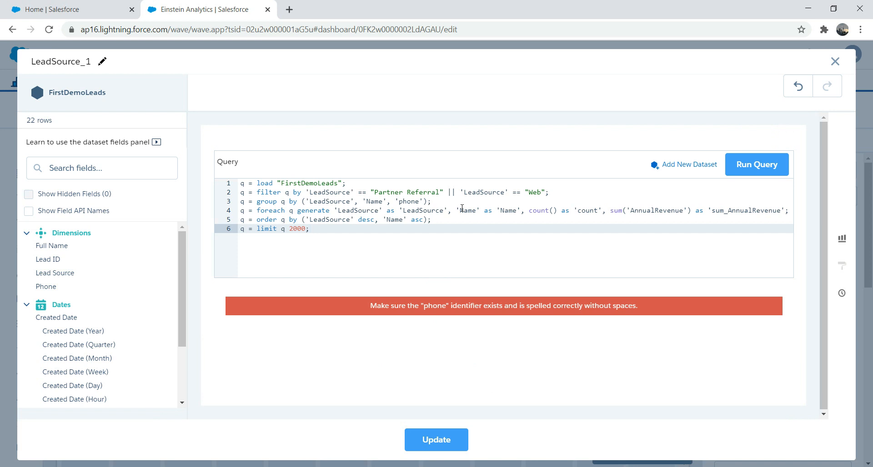
Step: Correct the third grouping field to 'Phone' with a capital P and rerun the query
left_click(403, 201)
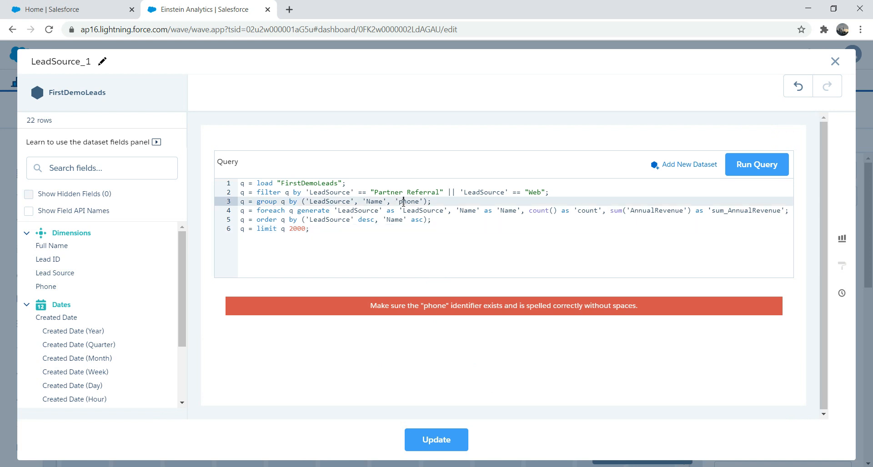
key("BackSpace")
type("P")
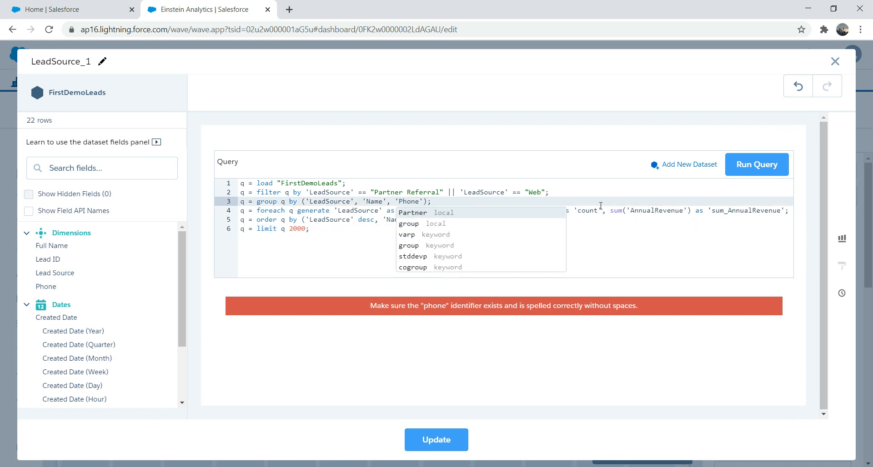
left_click(737, 167)
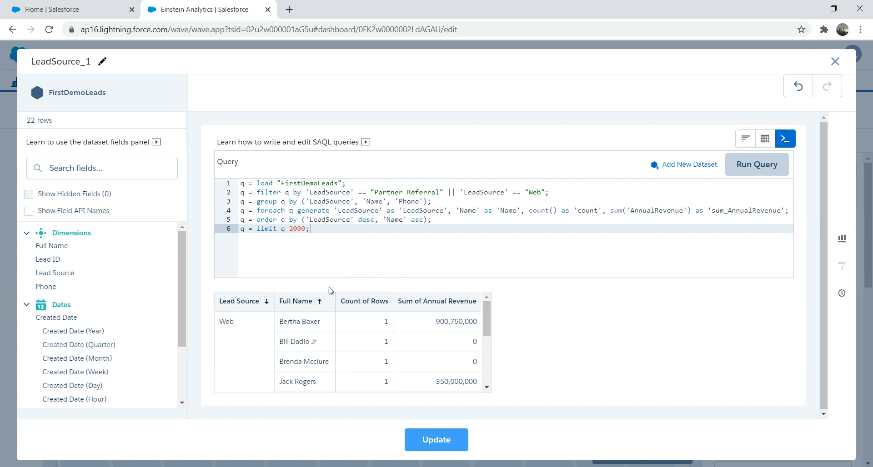
Step: Look through the keyword suggestions for "CO" on a new line below the limit statement, and remove the text
key("Return")
type("co")
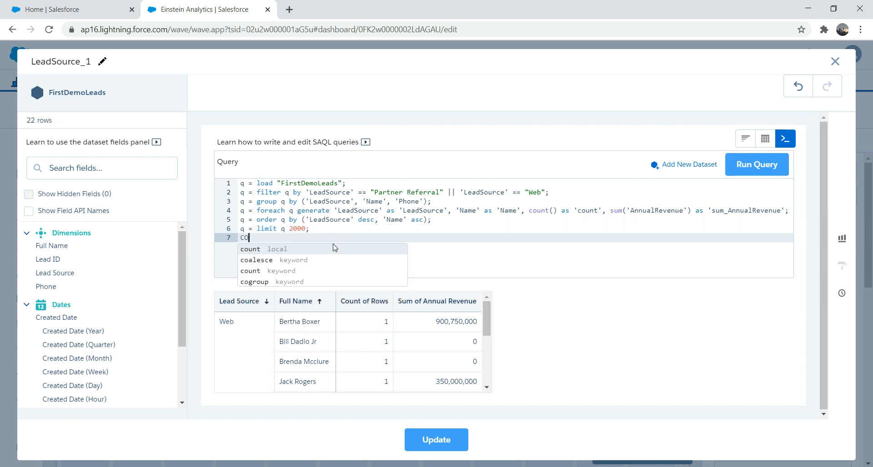
key("Down")
key("Down")
key("Down")
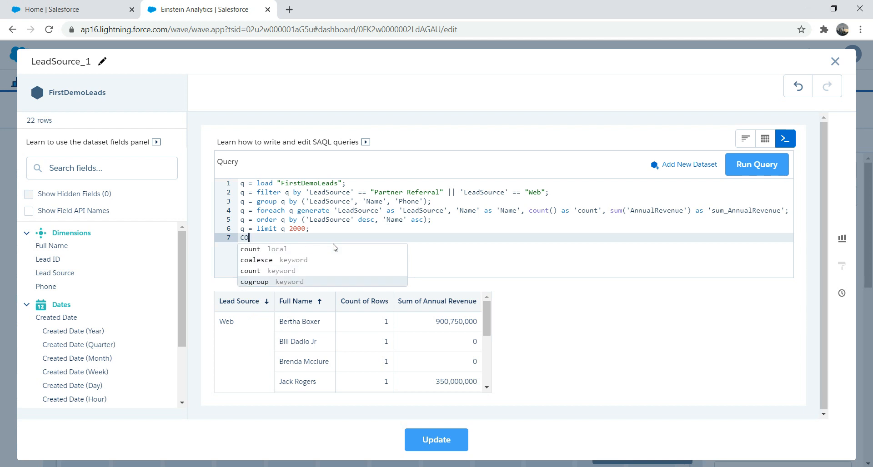
key("BackSpace")
key("BackSpace")
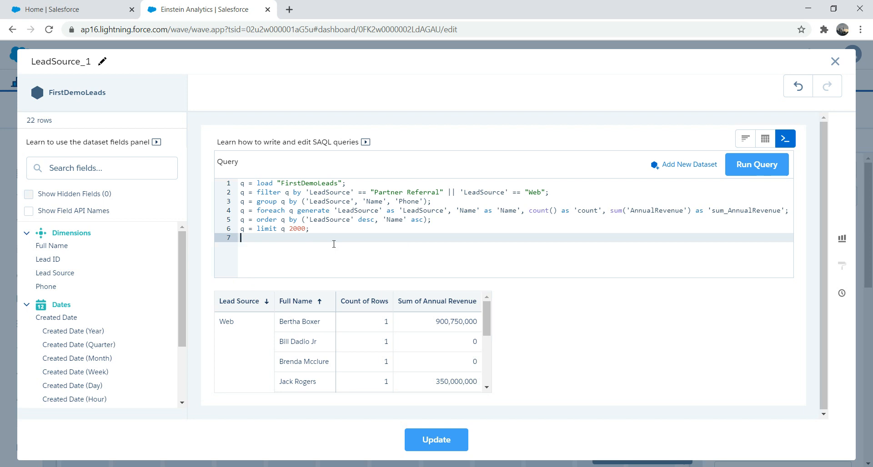
Step: Set the query's limit to 5 and update the dashboard chart without running the query
left_click(304, 228)
key("BackSpace")
key("BackSpace")
key("BackSpace")
key("BackSpace")
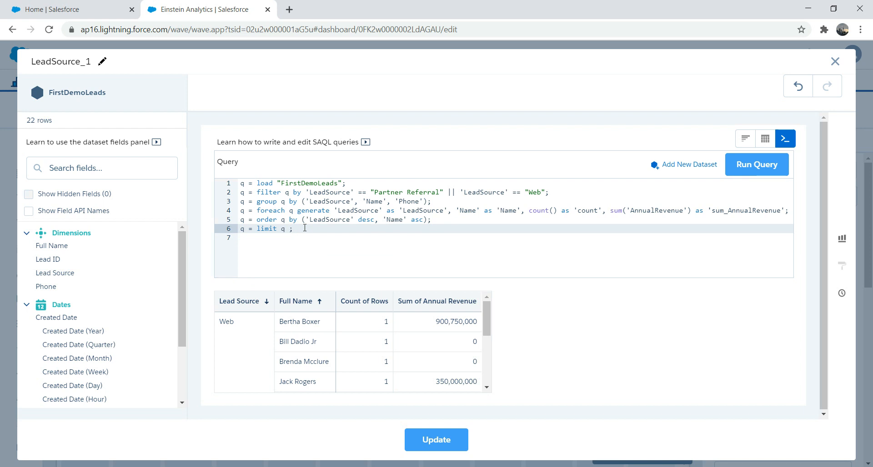
type("5")
left_click(428, 440)
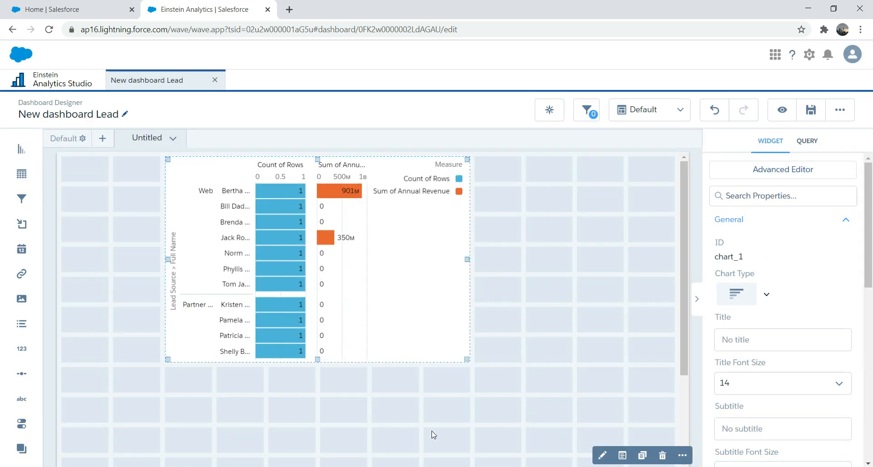
Step: Reopen the chart's SAQL query, set the limit to 5, run it and update the dashboard chart
double_click(366, 244)
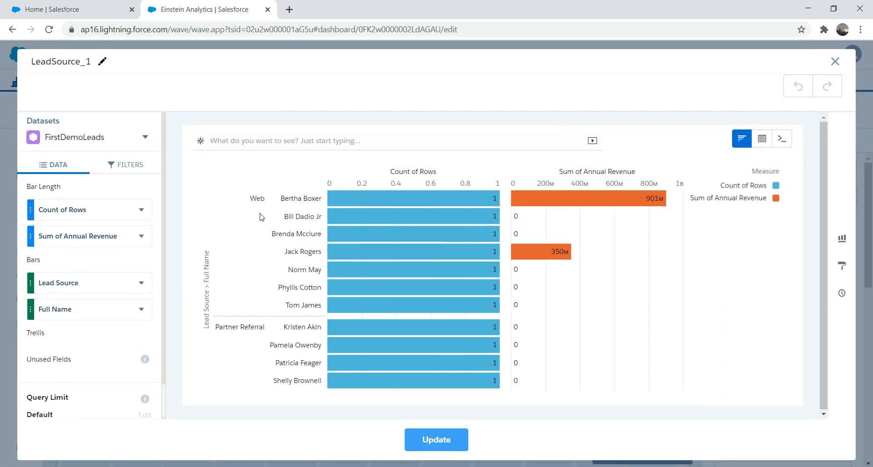
left_click(786, 138)
double_click(293, 229)
type("5")
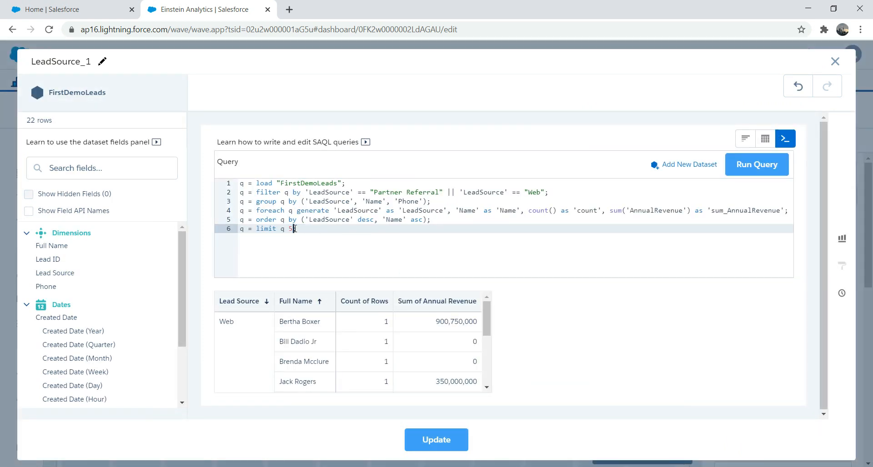
left_click(762, 163)
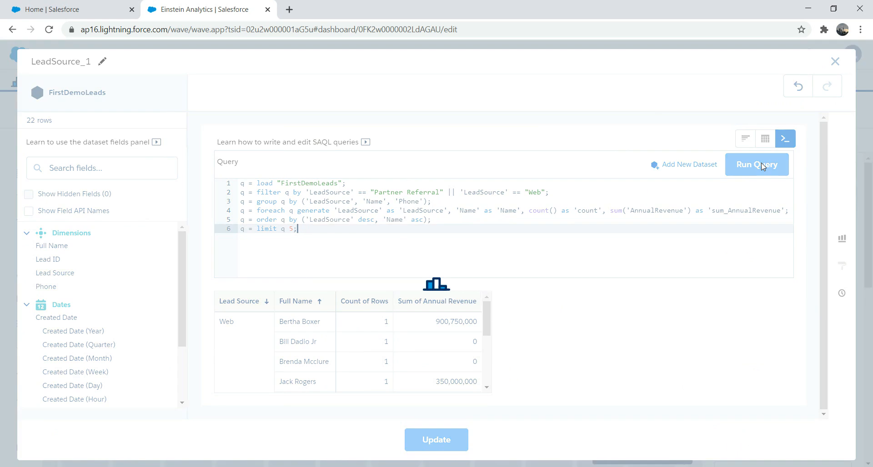
left_click_drag(486, 335, 485, 304)
left_click(428, 440)
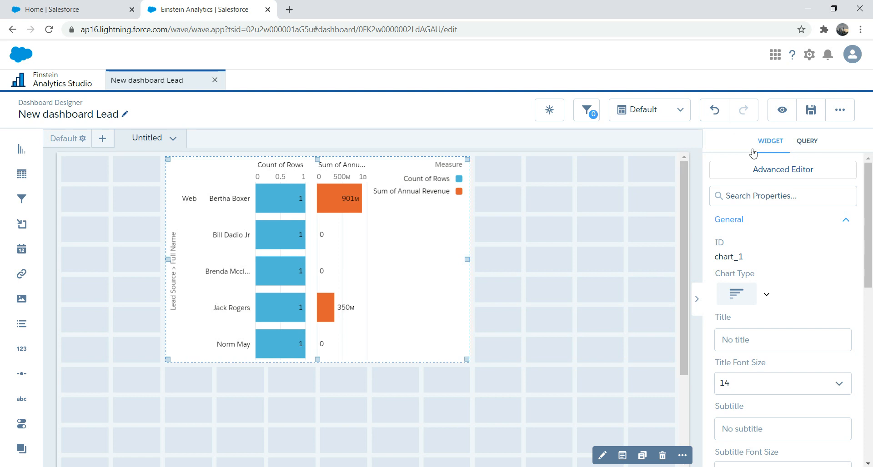
Step: Reopen the query, browse the SAQL keyword suggestions for "CO" on a new line 7, and delete that line
double_click(428, 230)
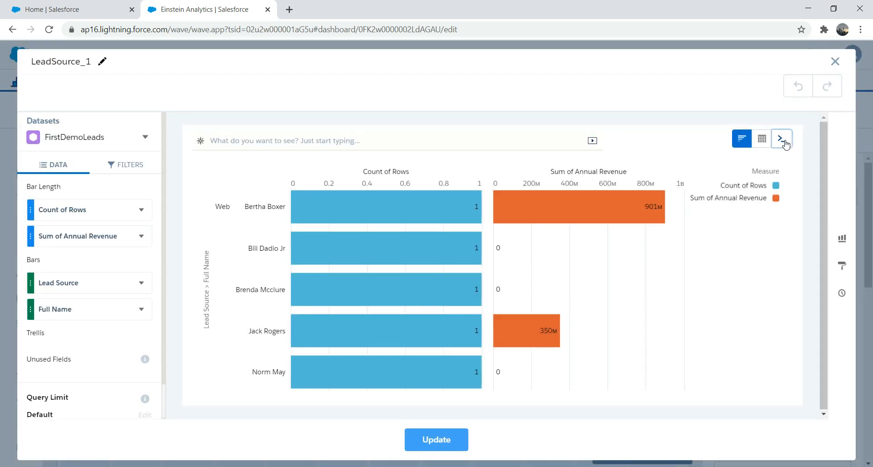
left_click(782, 140)
left_click(268, 232)
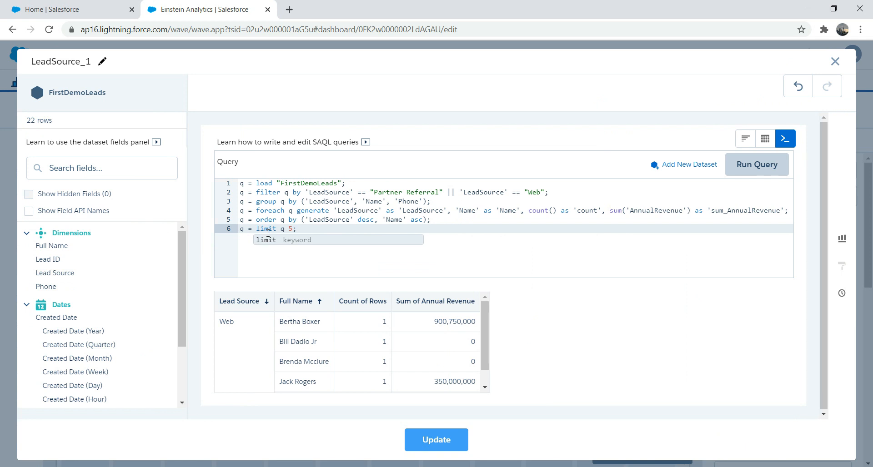
left_click(285, 259)
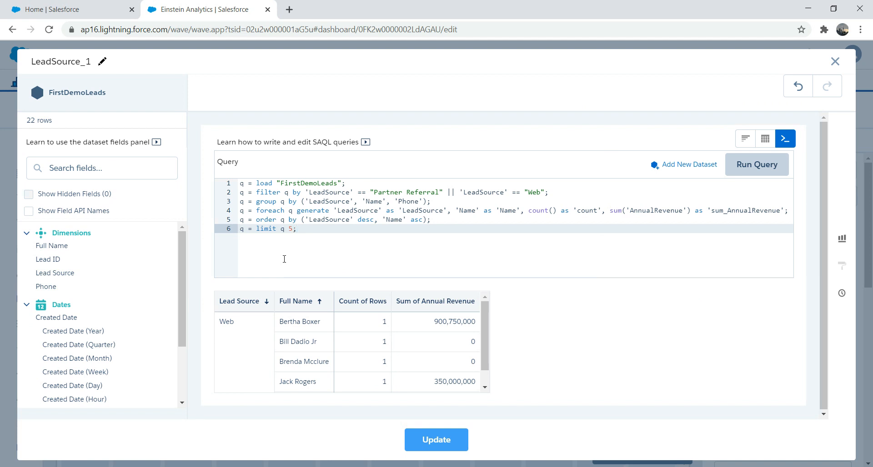
key("Return")
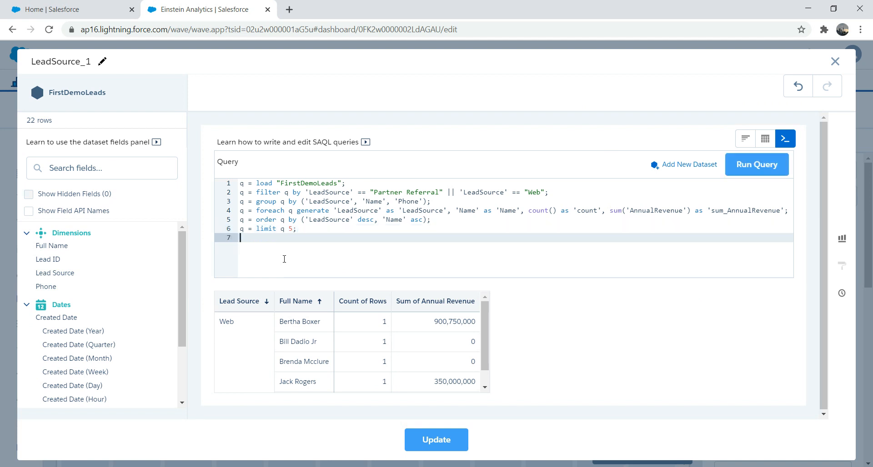
type("co")
key("Down")
key("Down")
key("Down")
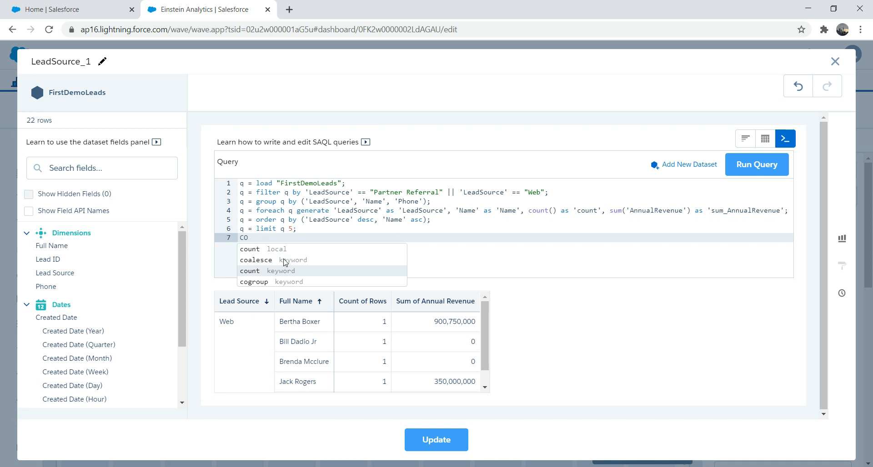
key("BackSpace")
key("BackSpace")
key("BackSpace")
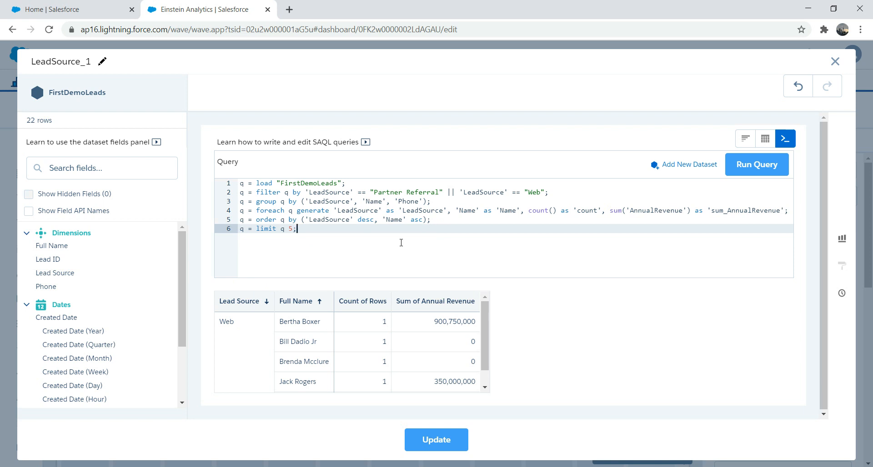
Step: Leave the chart's query editor without saving and open a new browser tab
left_click(835, 63)
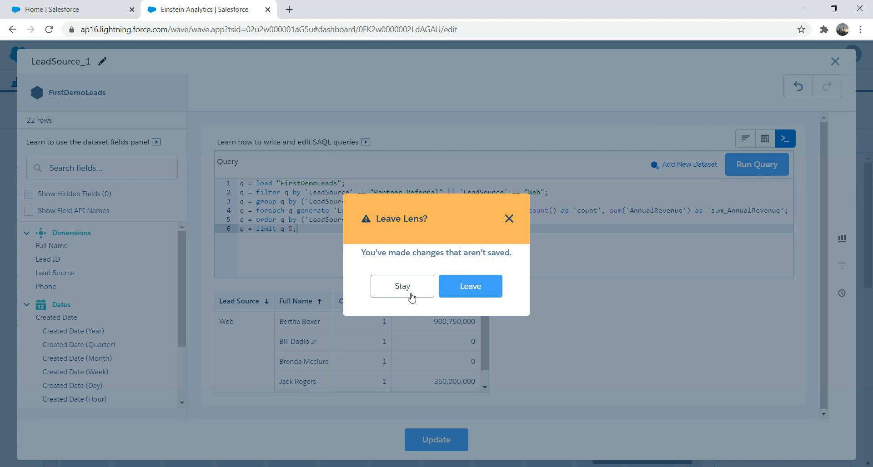
left_click(469, 290)
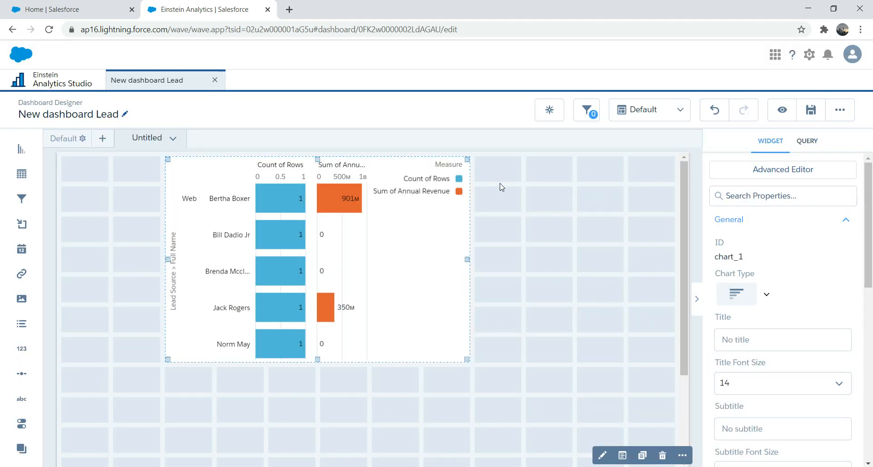
left_click(289, 10)
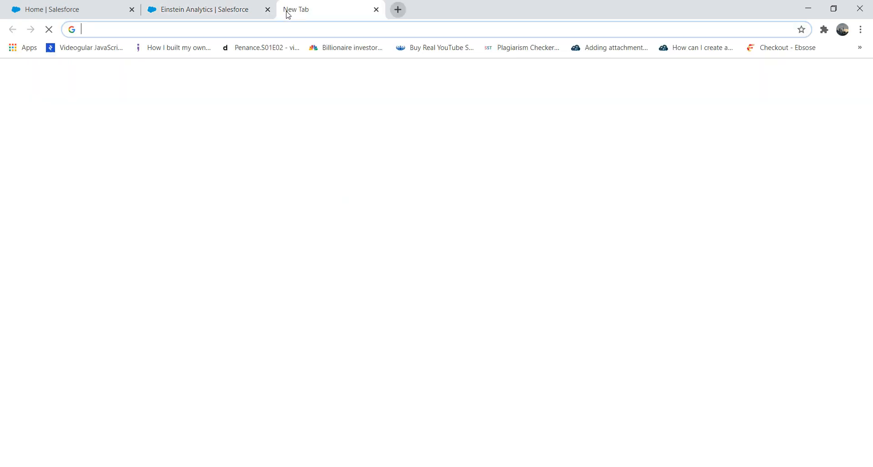
Step: Search the web for "saql query Salesforce" and open the Analytics SAQL Reference overview on Salesforce Developers
type("s")
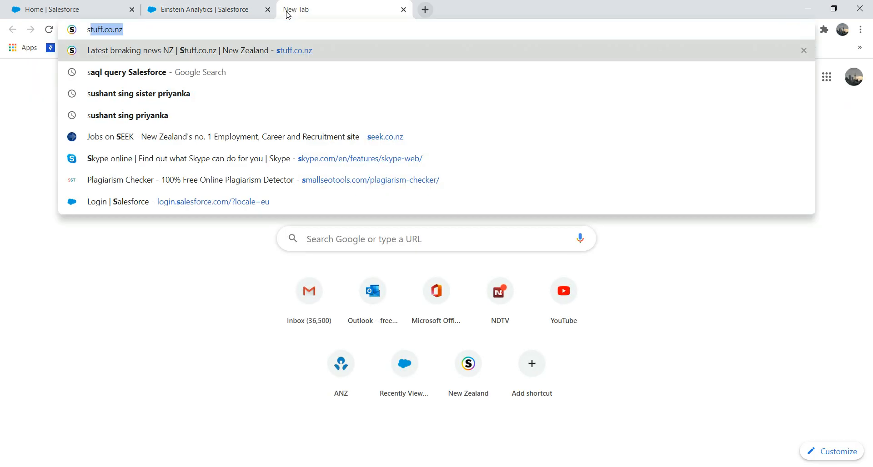
type("AQL query Salesforce")
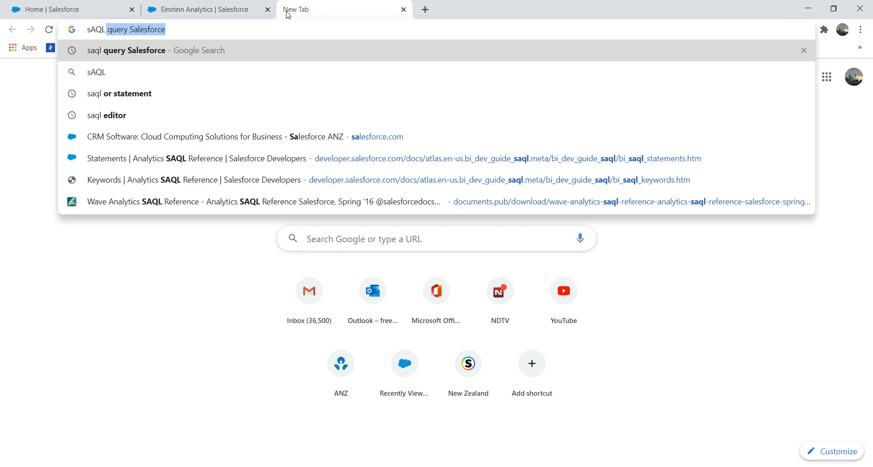
key("Return")
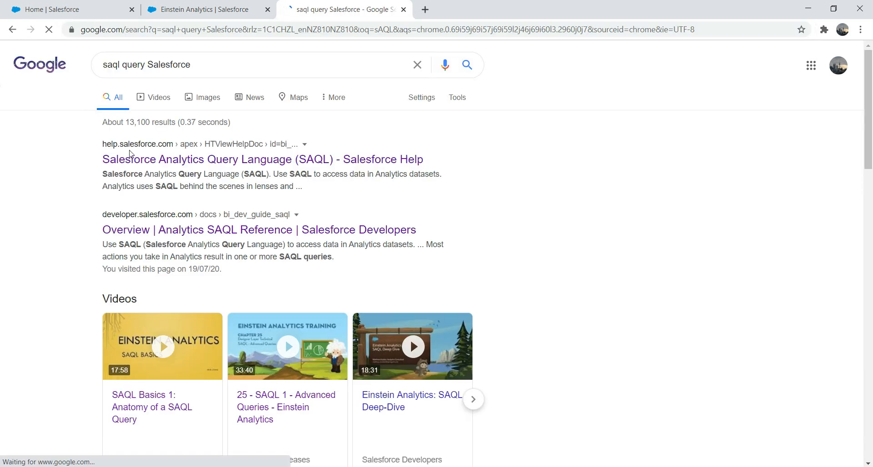
left_click(137, 231)
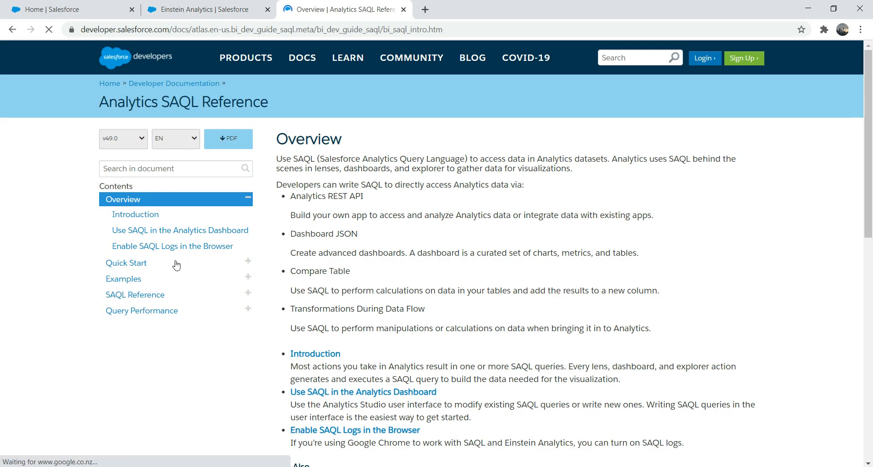
Step: Browse the reference's SAQL Reference, SAQL Basic Elements, SAQL Operators, SAQL Functions and Query Performance pages
left_click(124, 293)
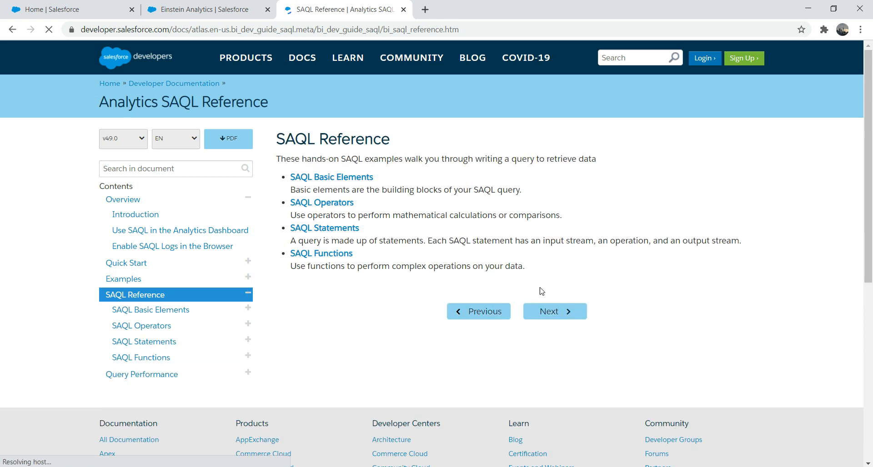
left_click(330, 178)
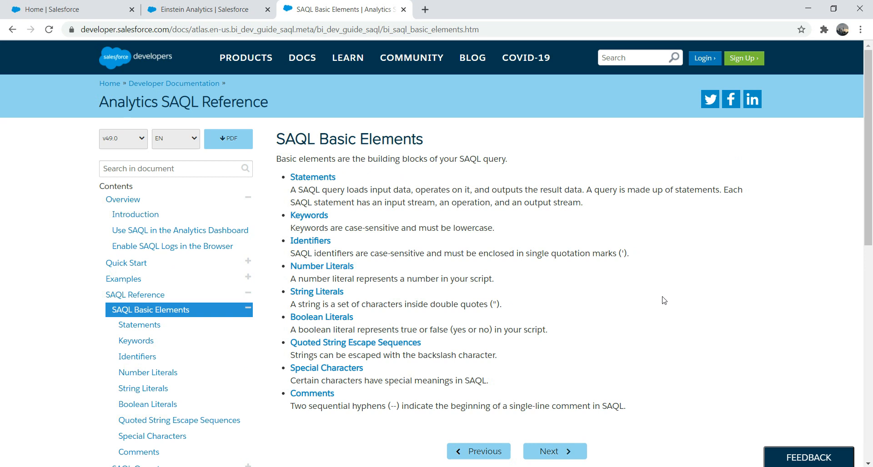
left_click_drag(870, 211, 867, 291)
left_click(158, 300)
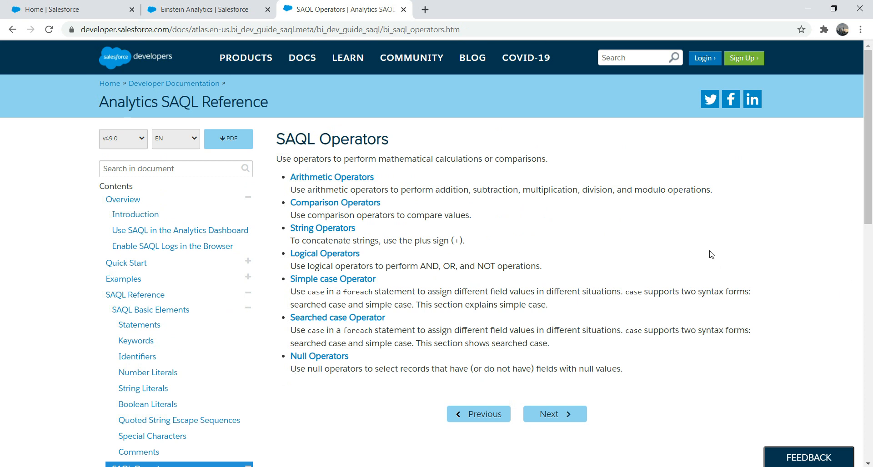
left_click_drag(868, 171, 865, 242)
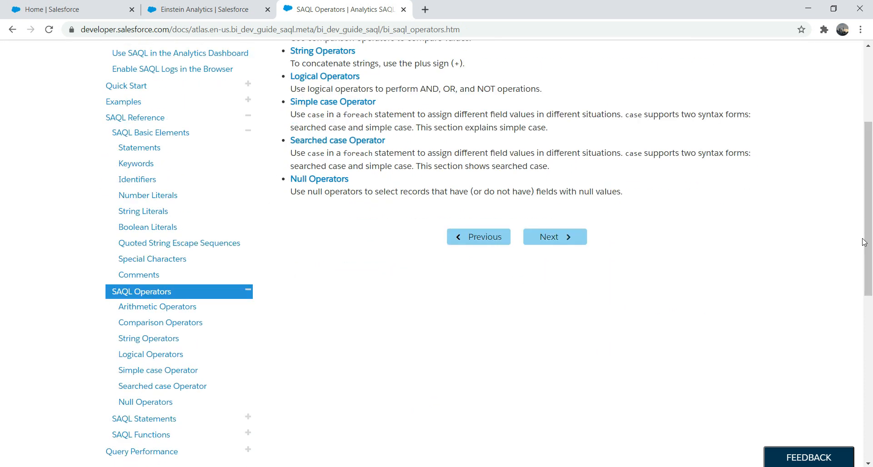
left_click(135, 439)
left_click_drag(868, 217, 866, 365)
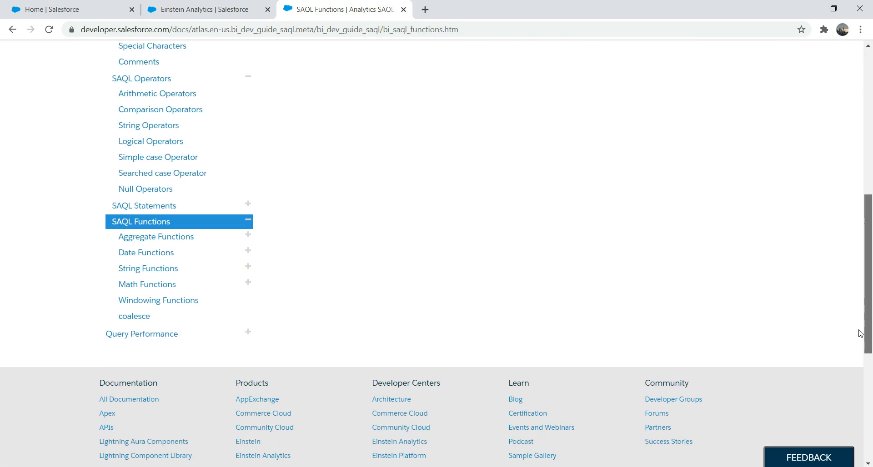
left_click(154, 340)
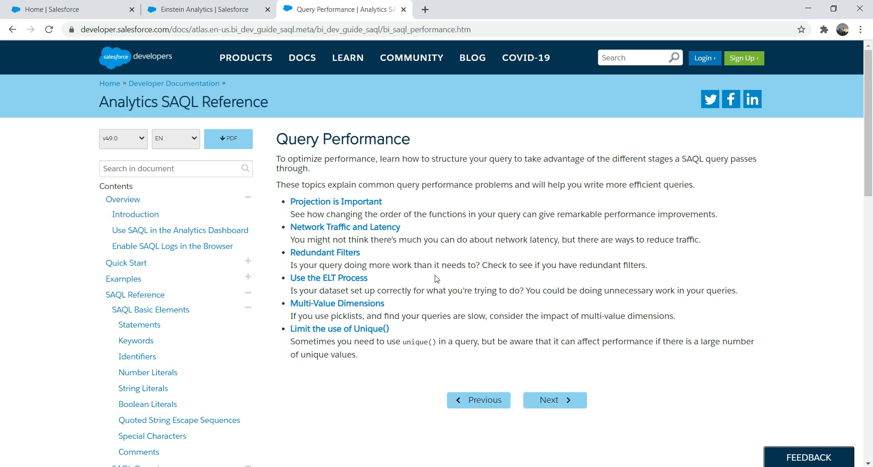
Step: Return to the Einstein Analytics dashboard and open Salesforce Setup from there
left_click(249, 6)
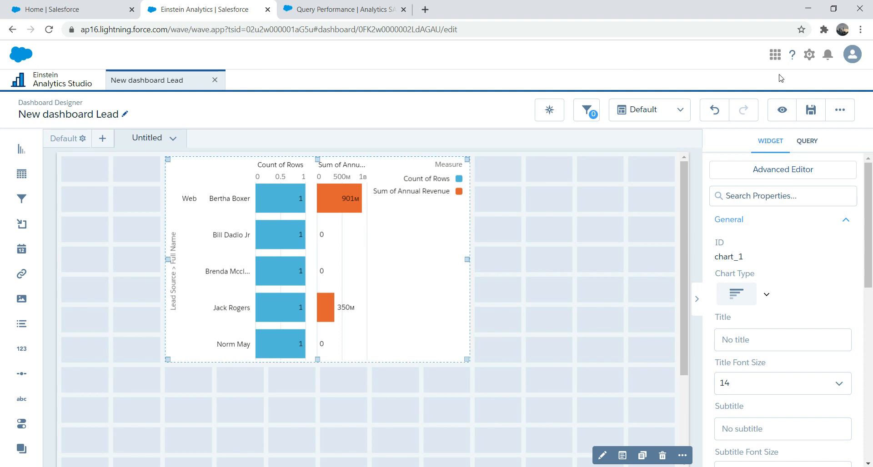
left_click(810, 56)
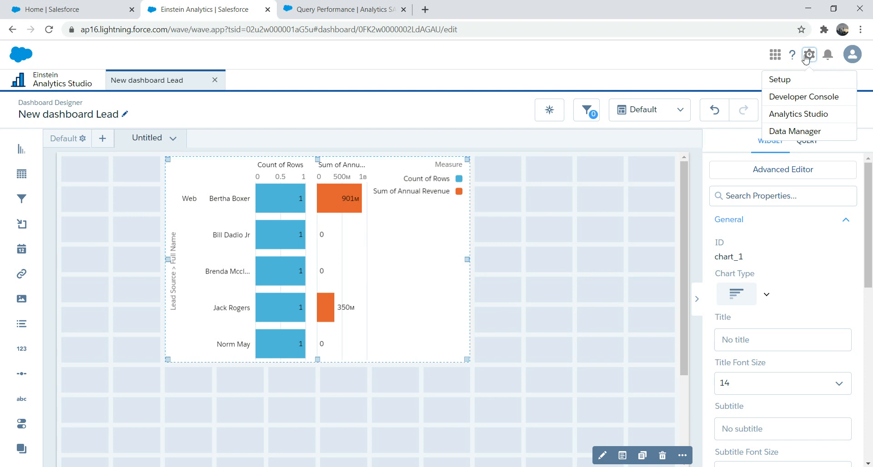
left_click(787, 81)
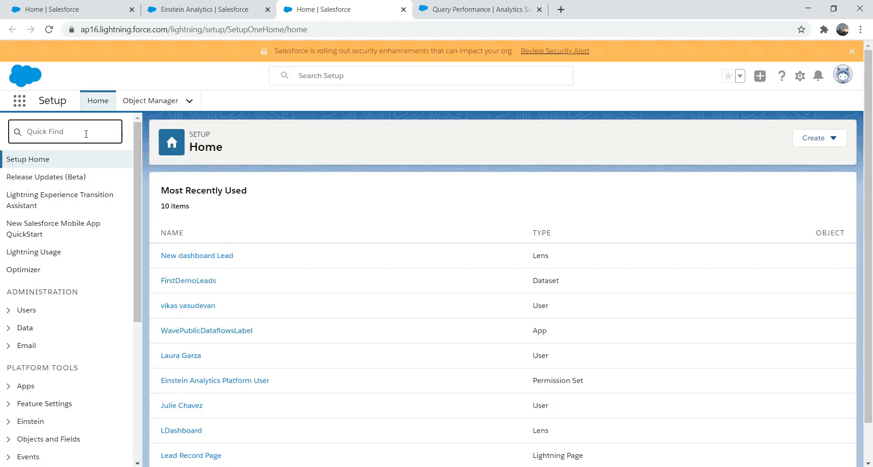
Step: Find "ANAL" in Setup and review the Getting Started page under Analytics
type("A")
left_click(86, 133)
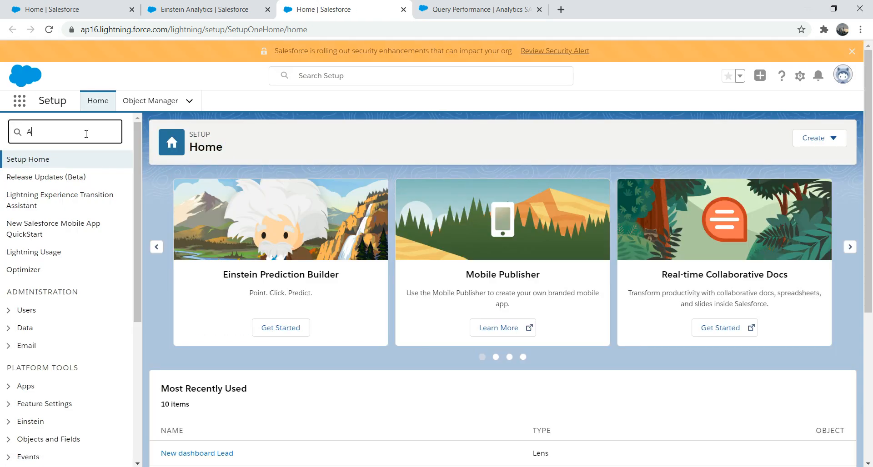
type("NAL")
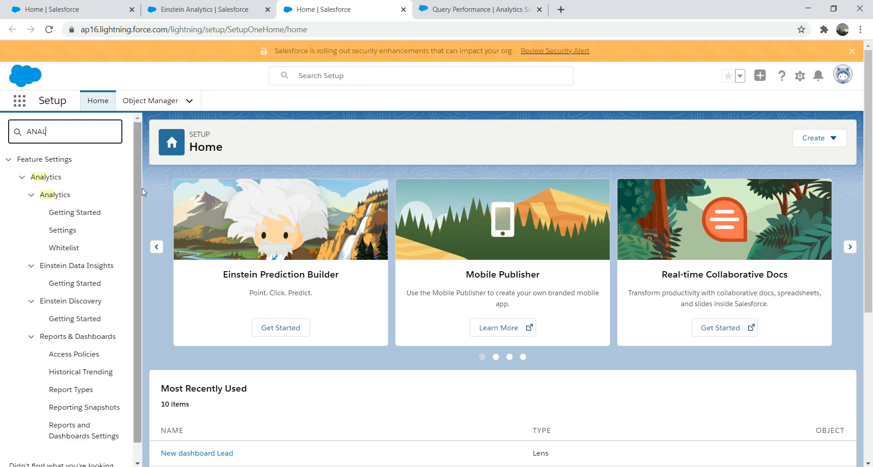
left_click(64, 214)
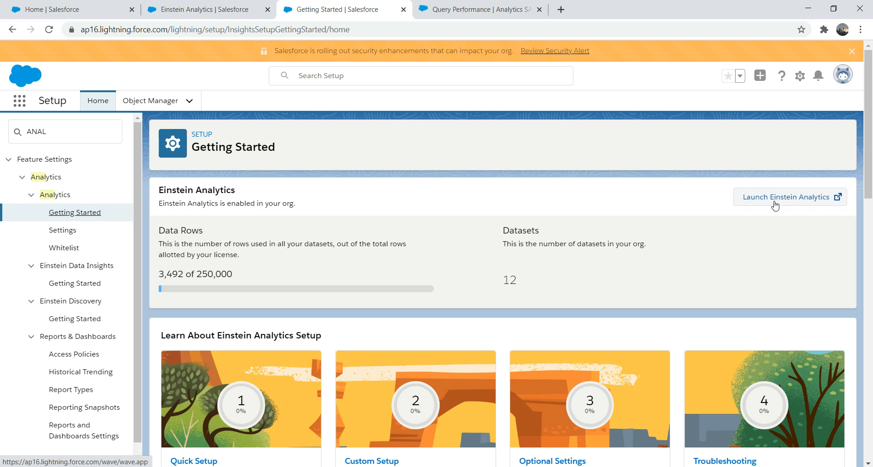
mouse_move(868, 176)
left_mouse_down()
mouse_move(869, 438)
mouse_move(865, 179)
left_mouse_up()
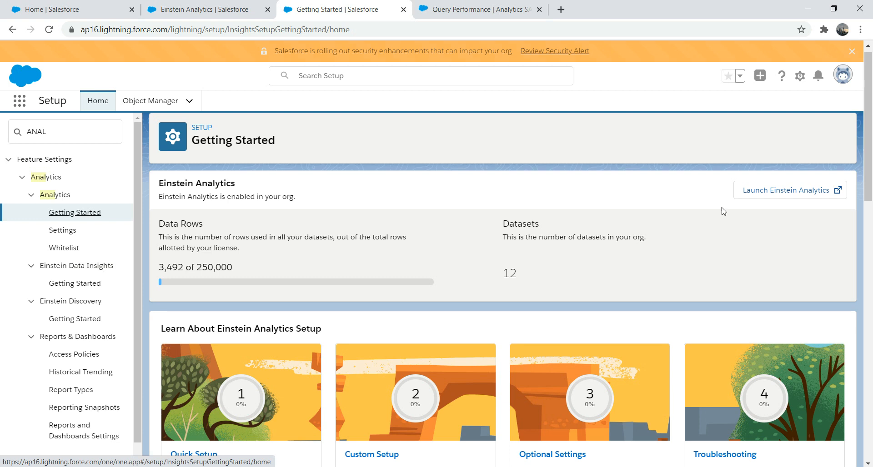
mouse_move(871, 133)
left_mouse_down()
mouse_move(871, 184)
mouse_move(871, 130)
left_mouse_up()
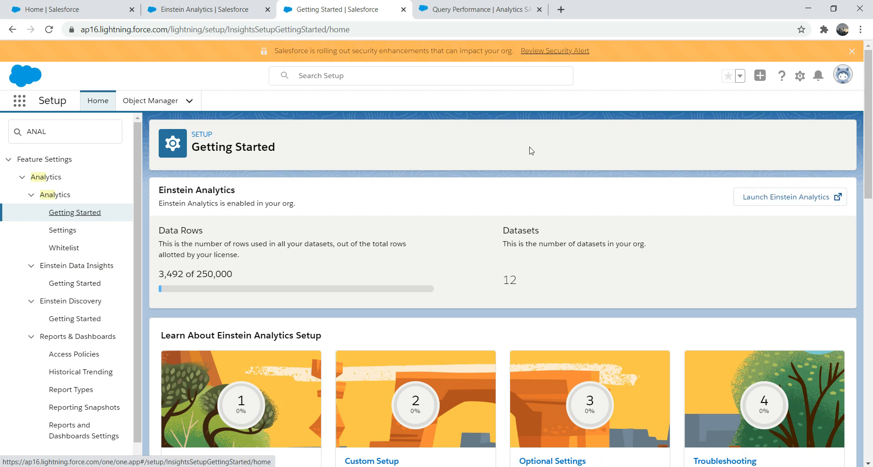
Step: Find "PERMI" in Setup and open the Permission Sets page
double_click(51, 132)
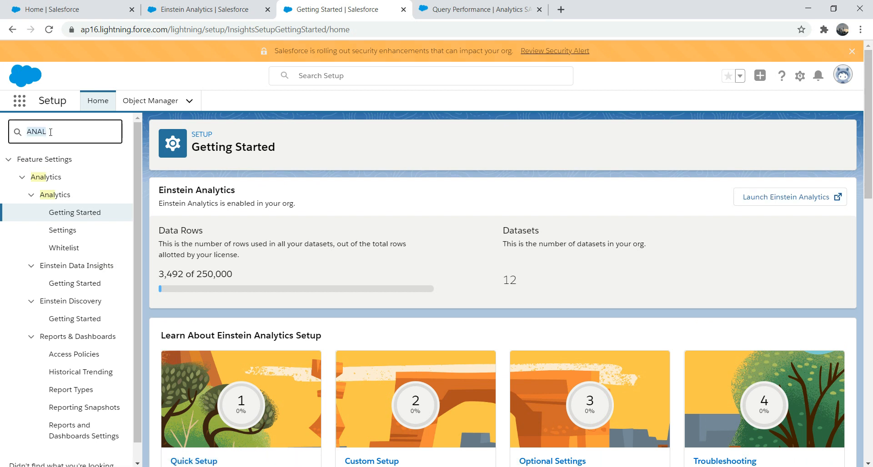
type("PERMI")
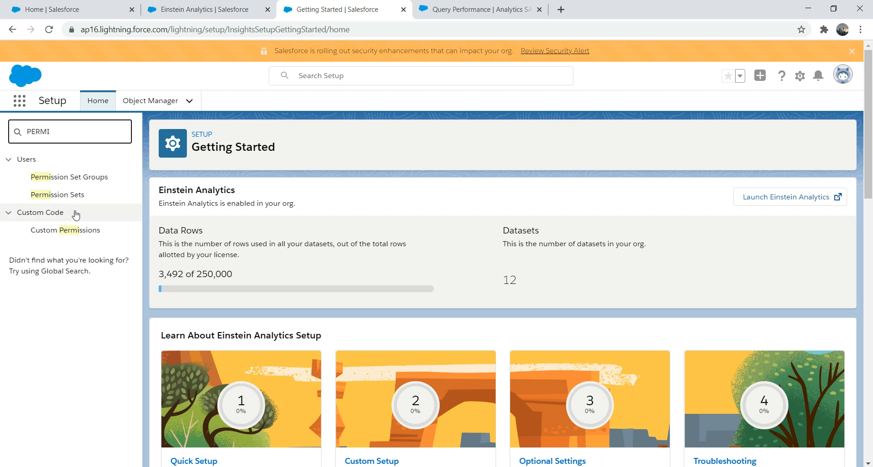
left_click(63, 198)
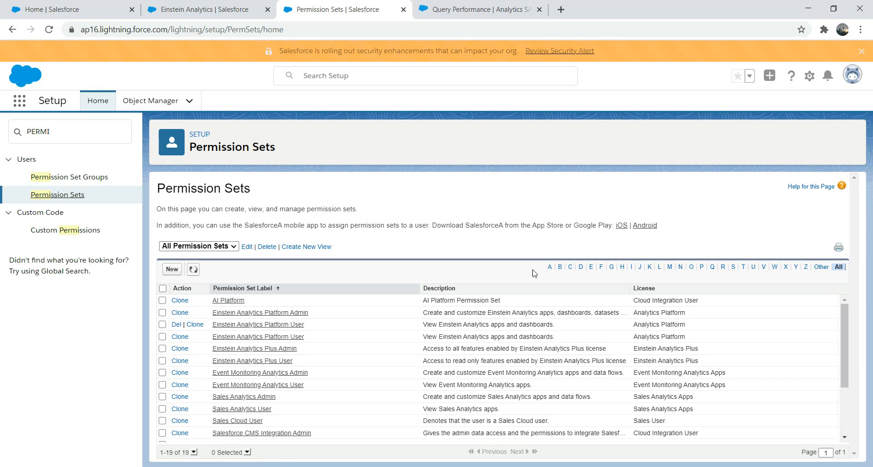
Step: Open the standard, non-deletable Einstein Analytics Platform User permission set and review its System Permissions
left_click(281, 341)
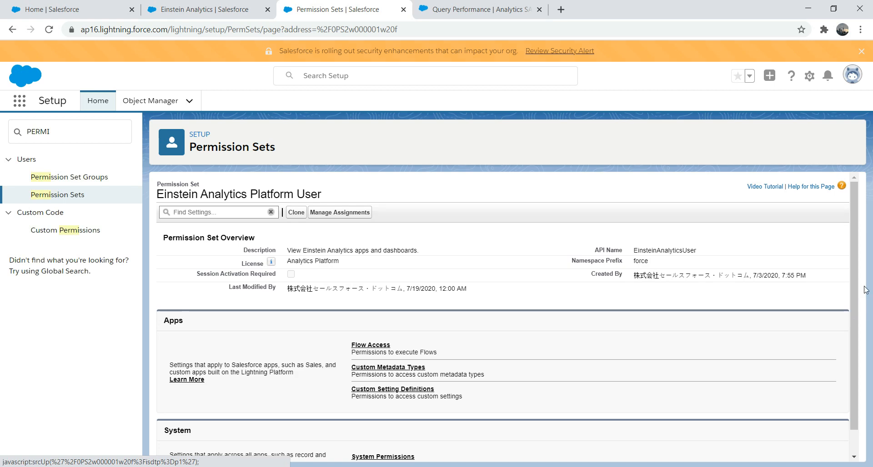
scroll(845, 346, "down", 1)
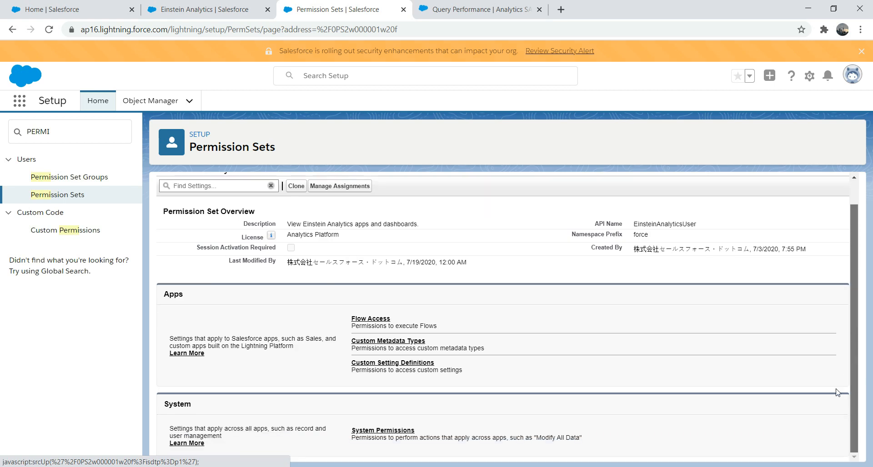
left_click(385, 435)
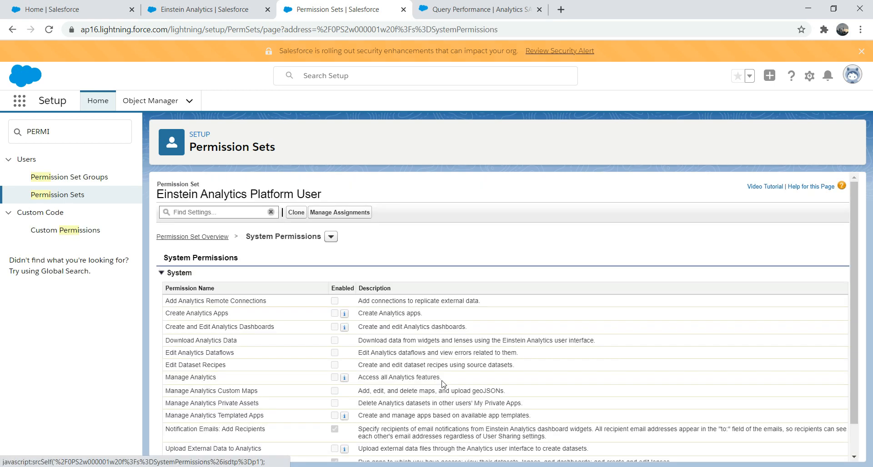
scroll(858, 350, "down", 1)
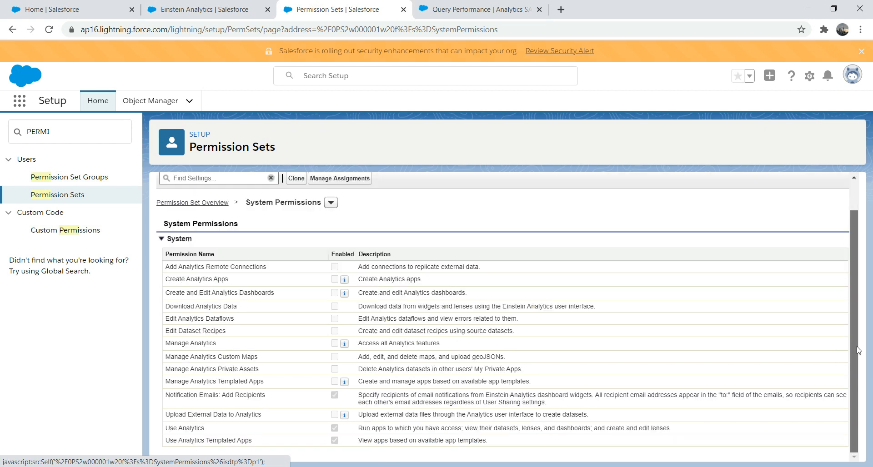